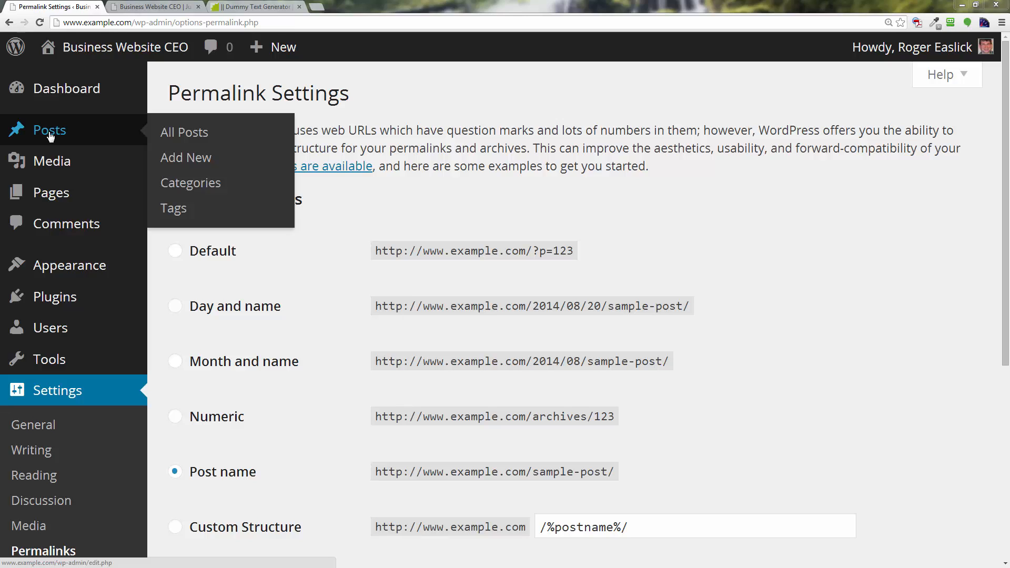
- Start a new post and title it "My First WordPress Post"
click(203, 160)
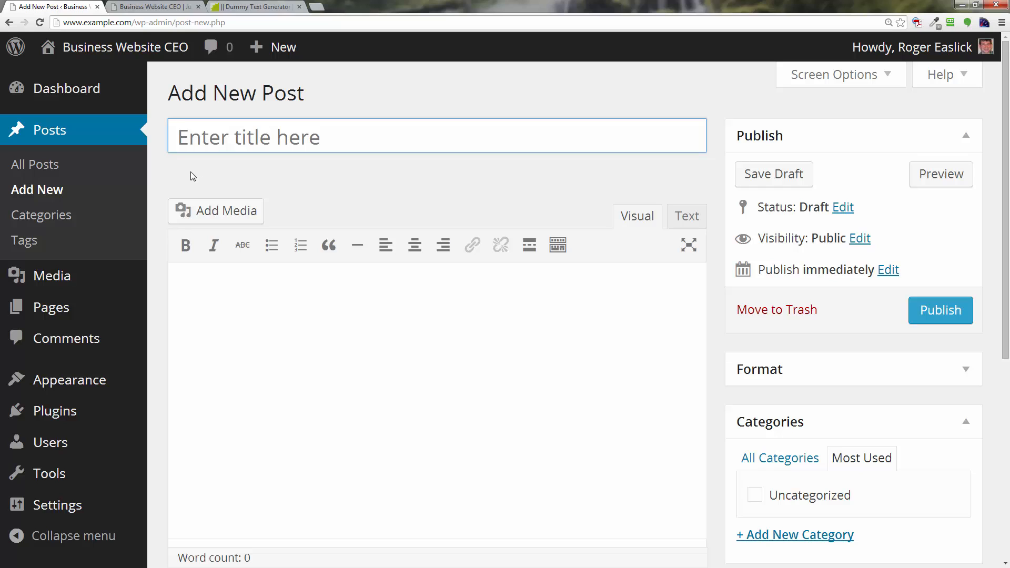
mouse_move(273, 59)
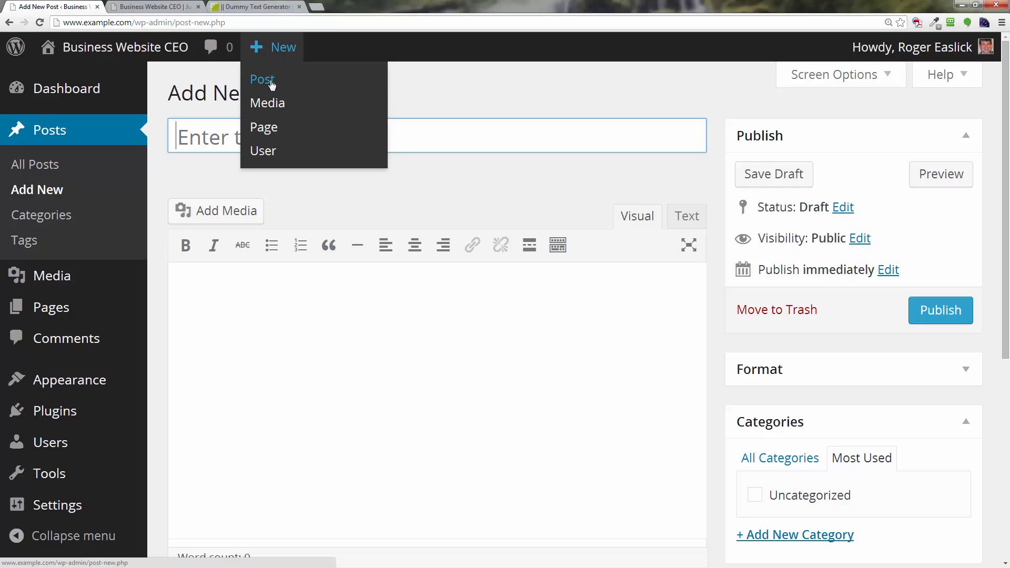
click(459, 81)
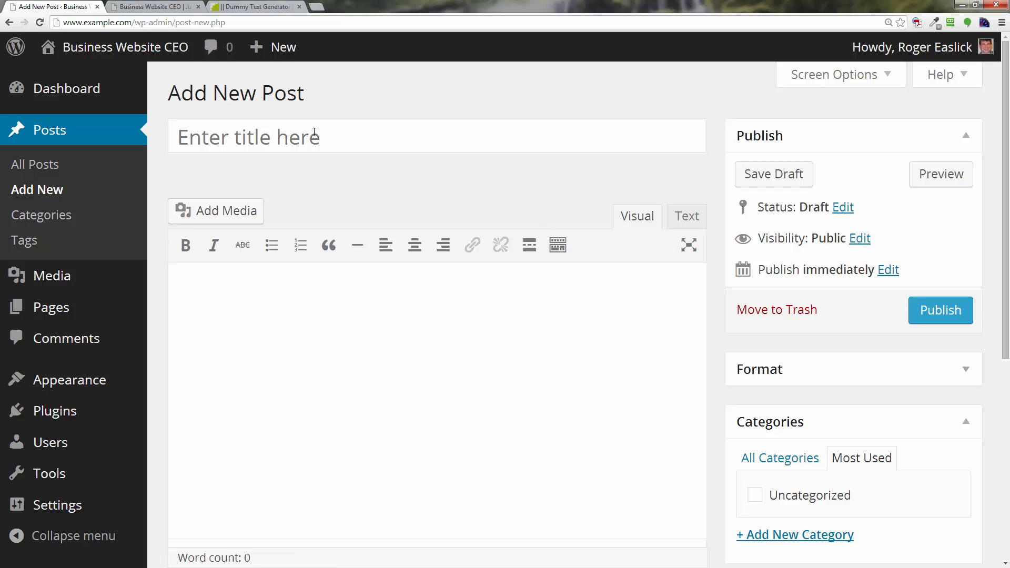
click(336, 136)
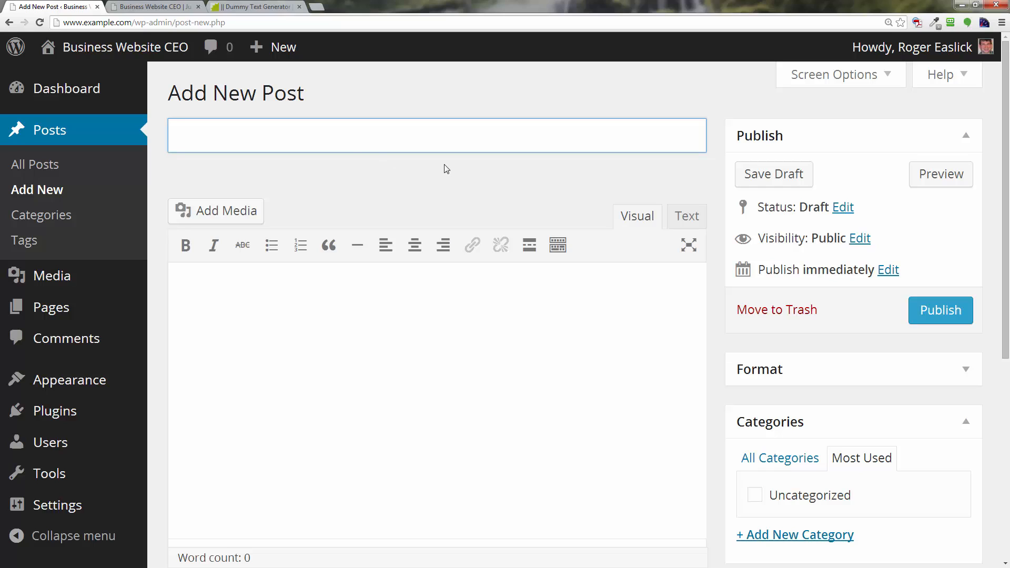
text(My First W)
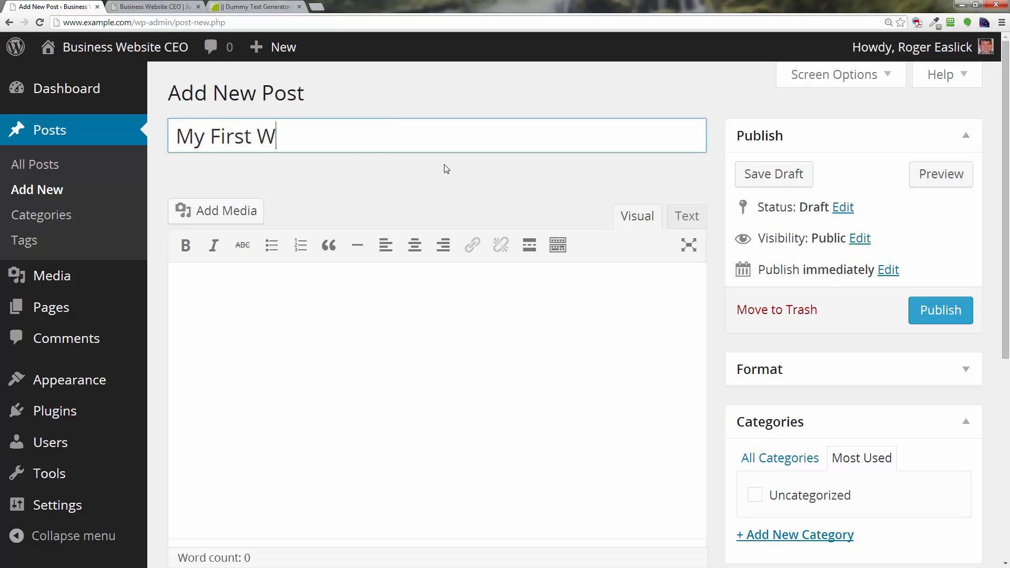
text(ordPress Post)
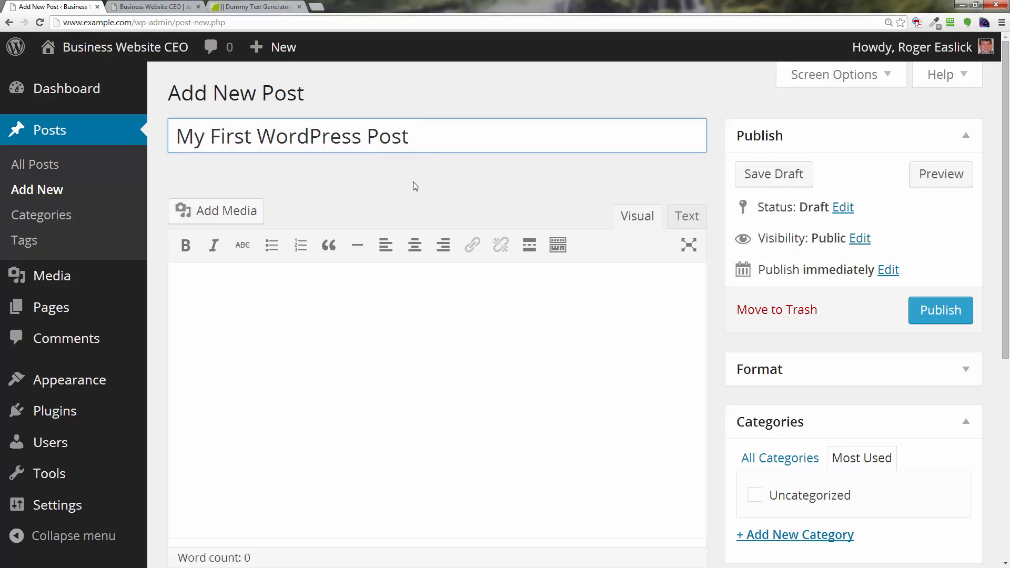
click(341, 179)
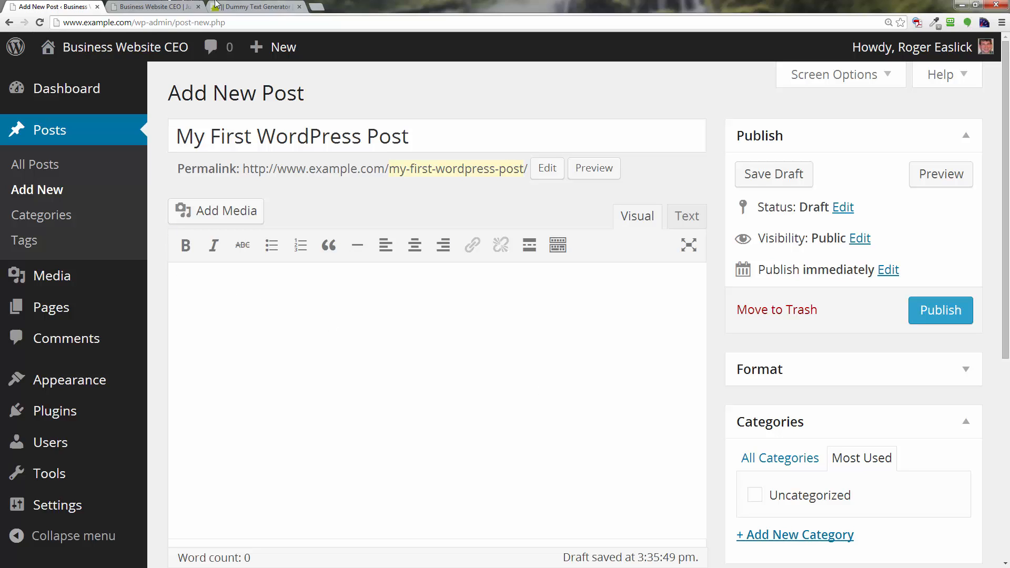
- Copy the lorem ipsum text from the Blind Text Generator page and paste it into the post body
click(245, 7)
click(612, 110)
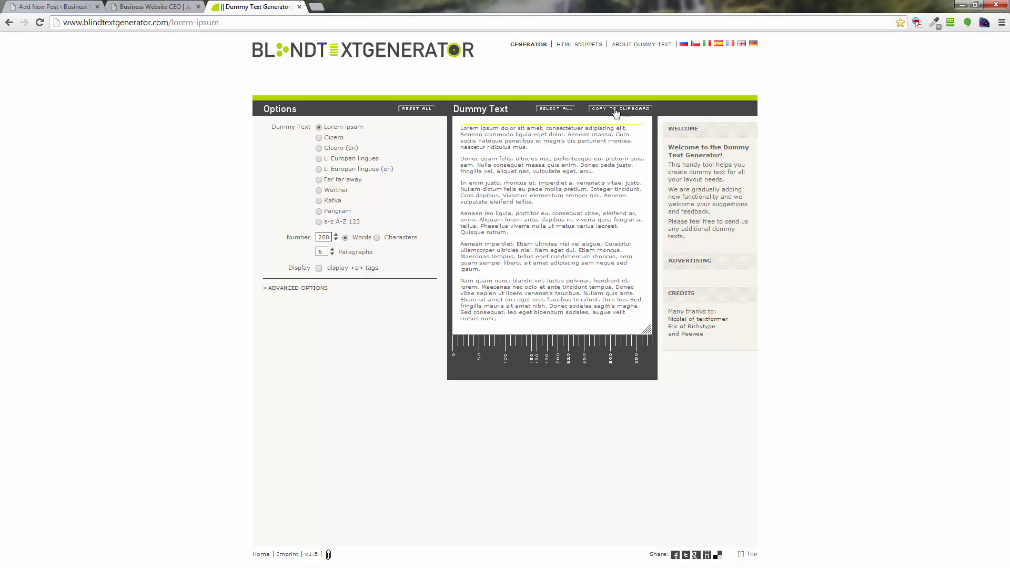
click(51, 6)
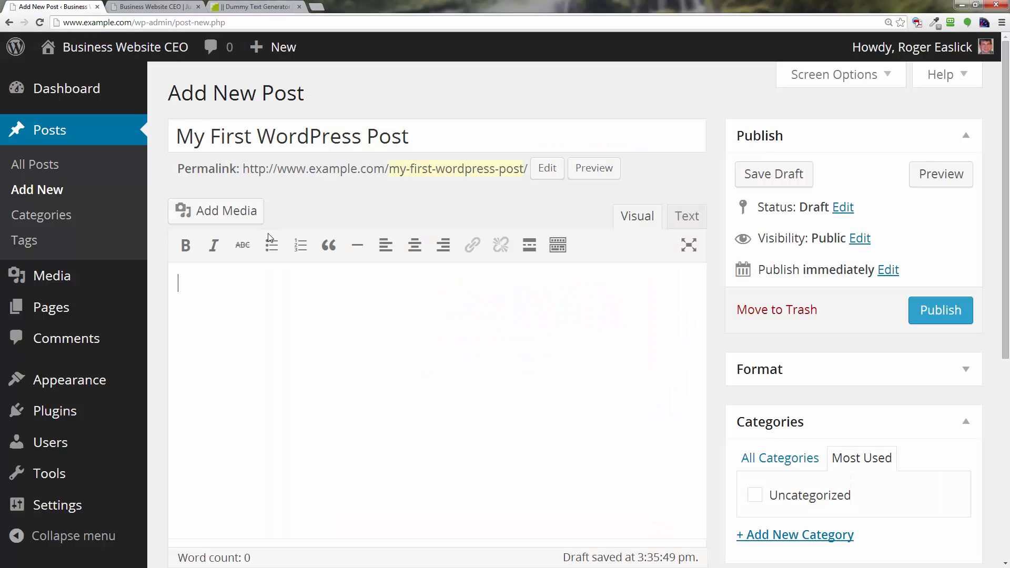
right_click(221, 292)
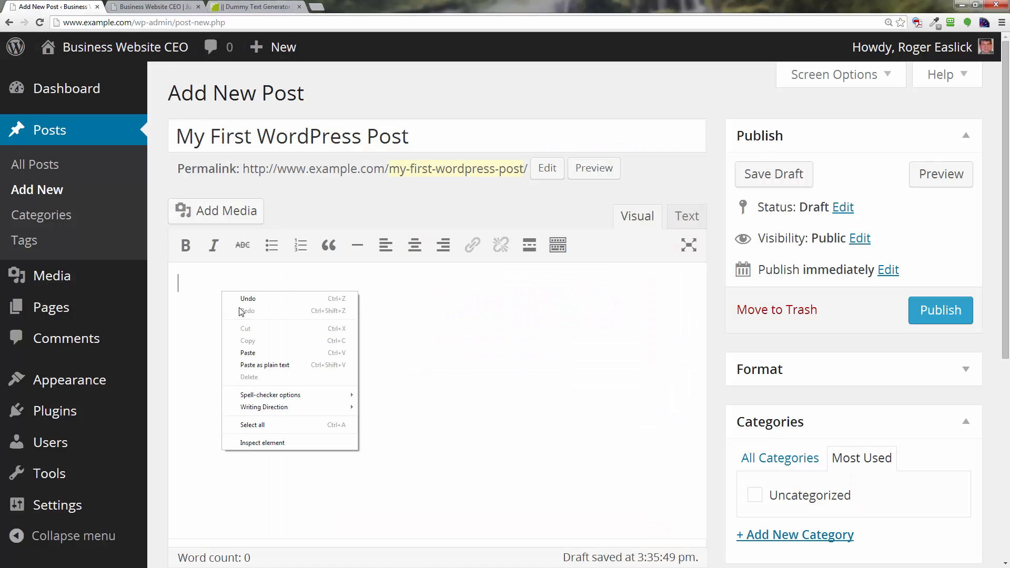
click(256, 351)
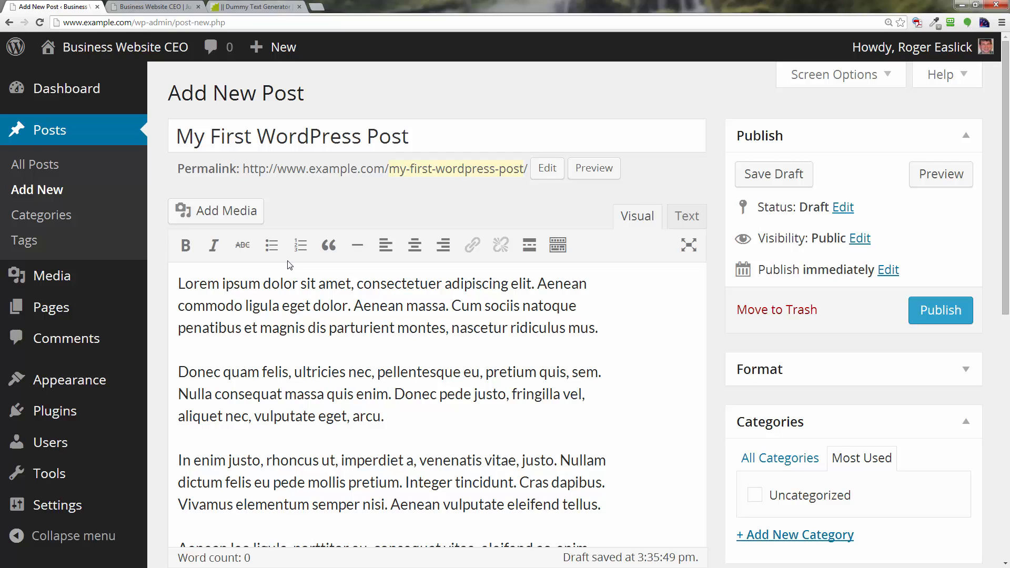
- Show the extra formatting tools, then make "Lorem ipsum" bold and "consectetuer" italic in the first paragraph
click(559, 246)
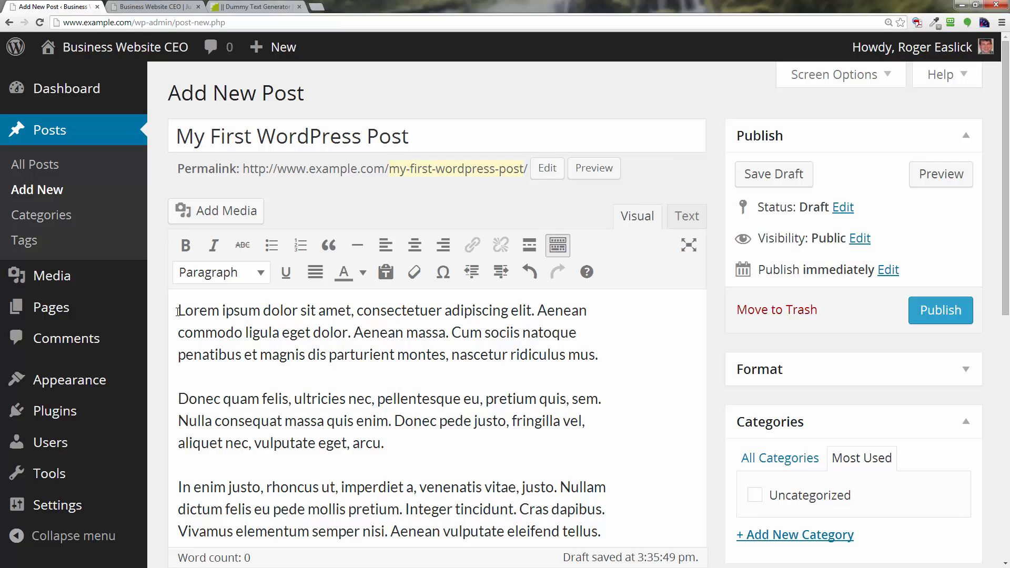
drag(178, 311, 262, 311)
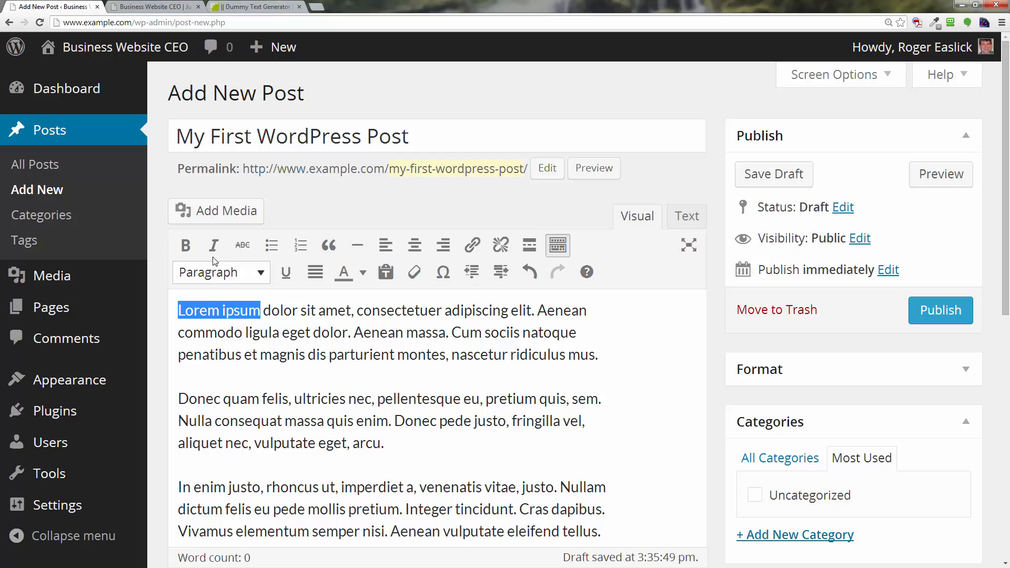
click(185, 245)
drag(366, 311, 443, 315)
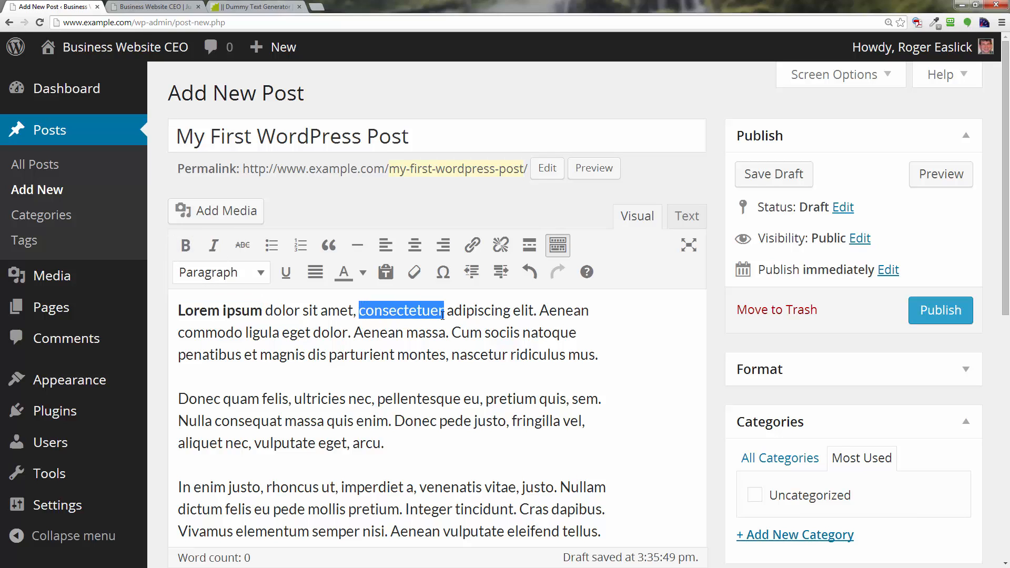
click(213, 245)
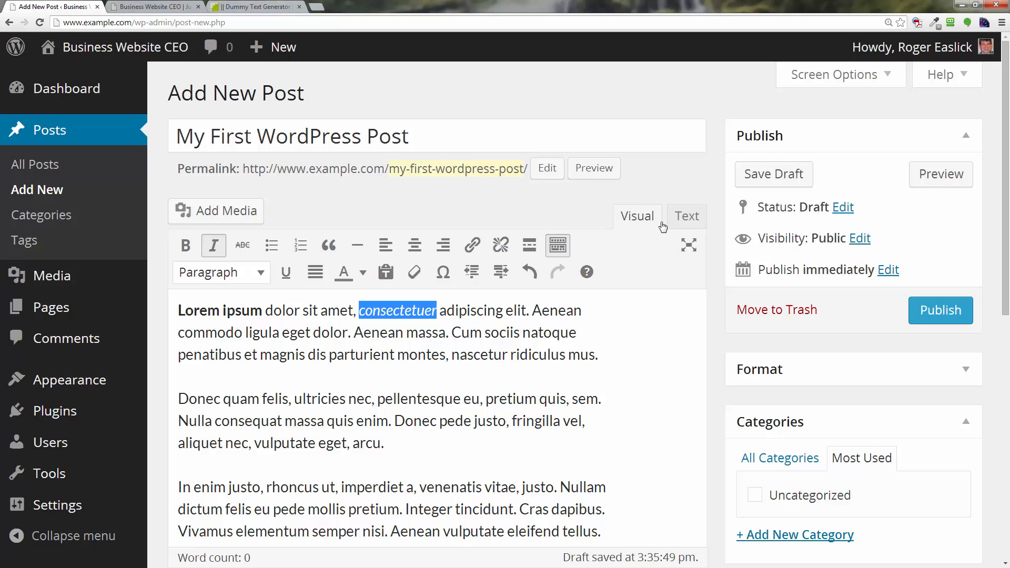
- Compare the post's HTML source with its visual view, and hide the extra row of formatting tools
click(684, 227)
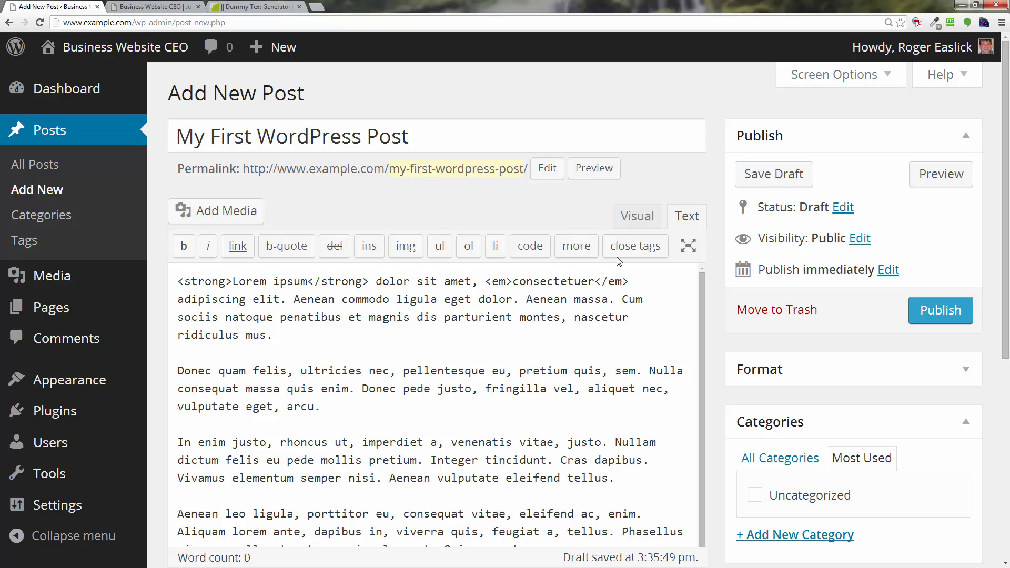
click(621, 221)
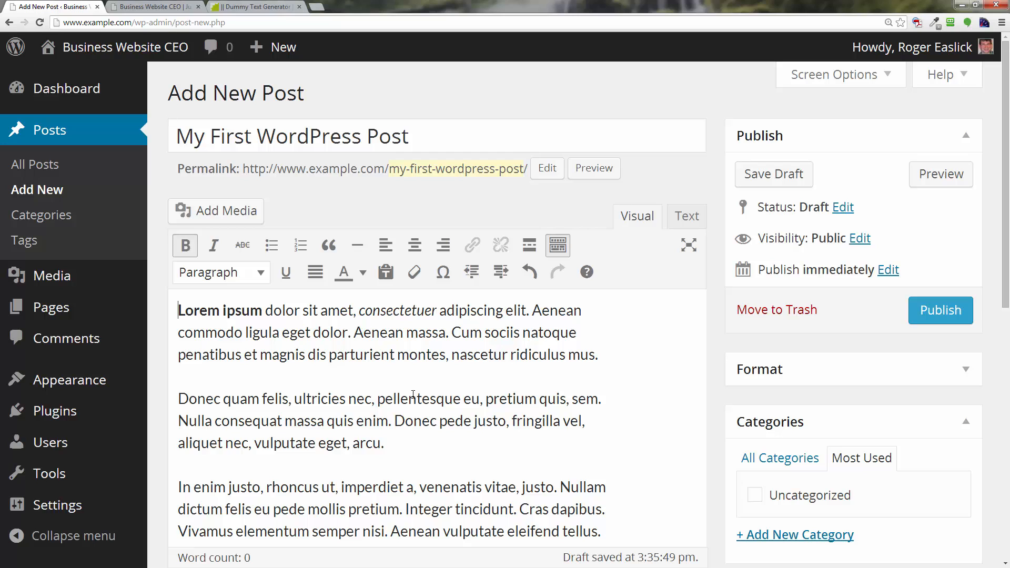
click(685, 220)
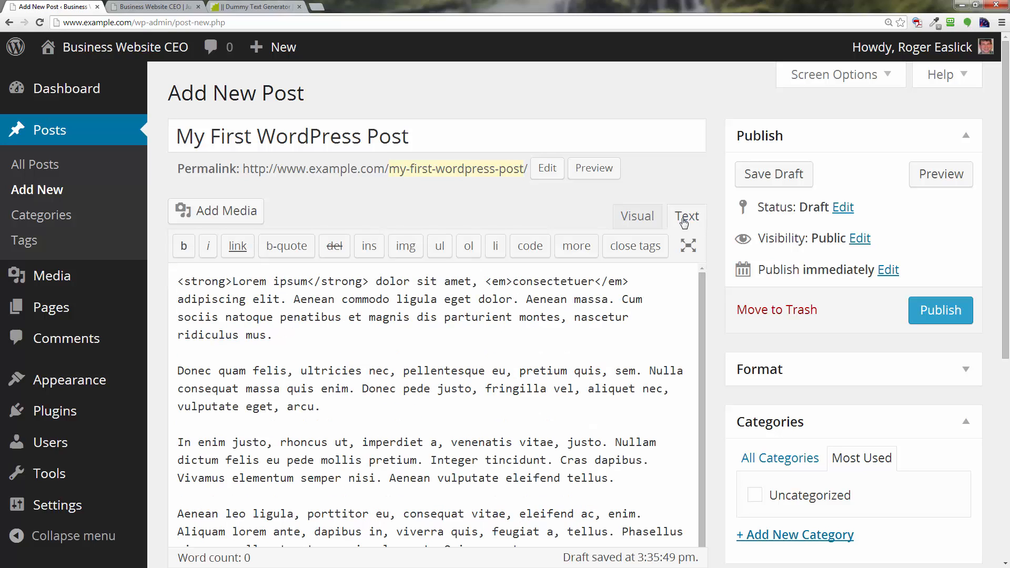
click(644, 221)
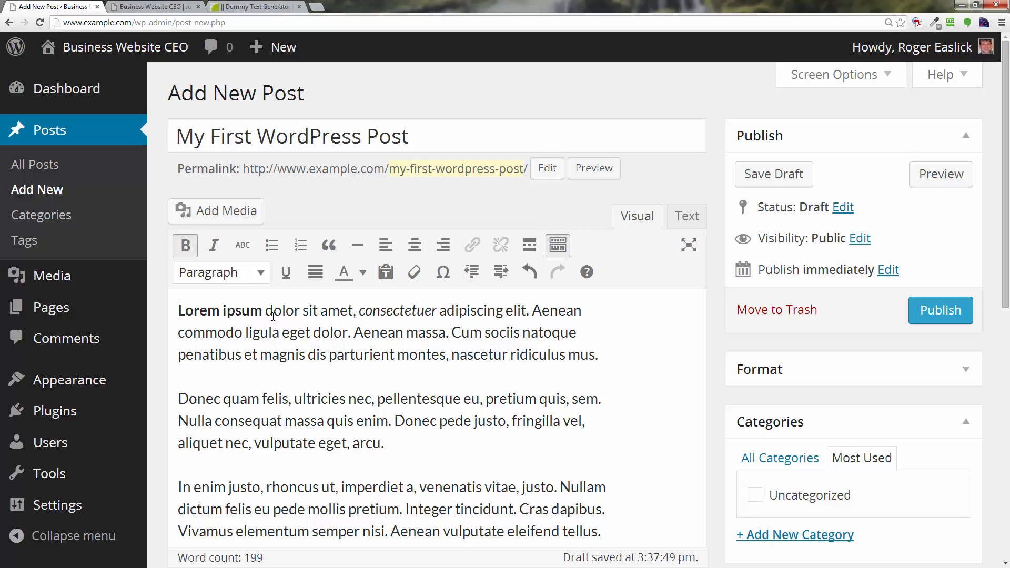
click(558, 248)
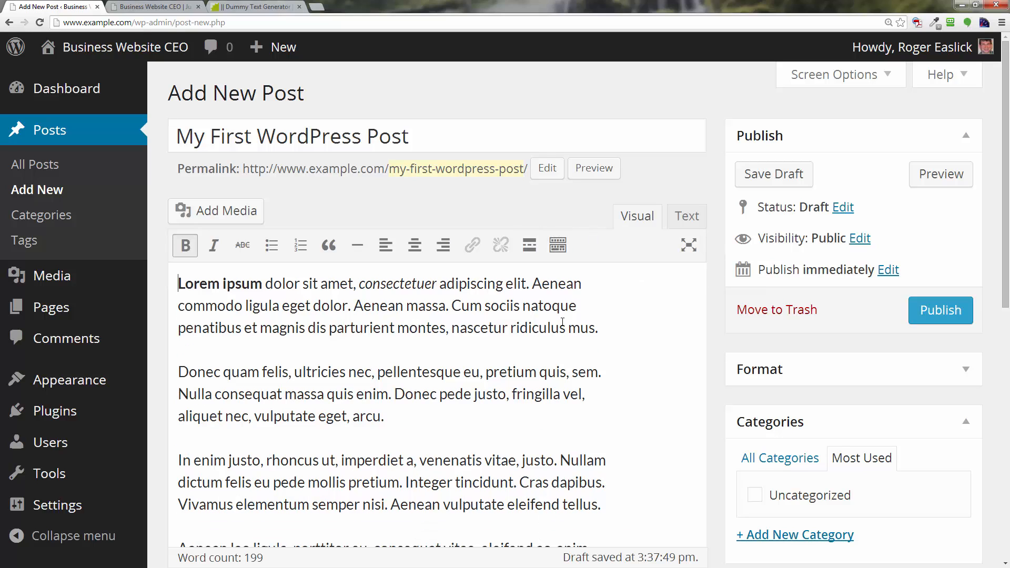
- Expand the post format options, review the available formats, and collapse them again
click(965, 371)
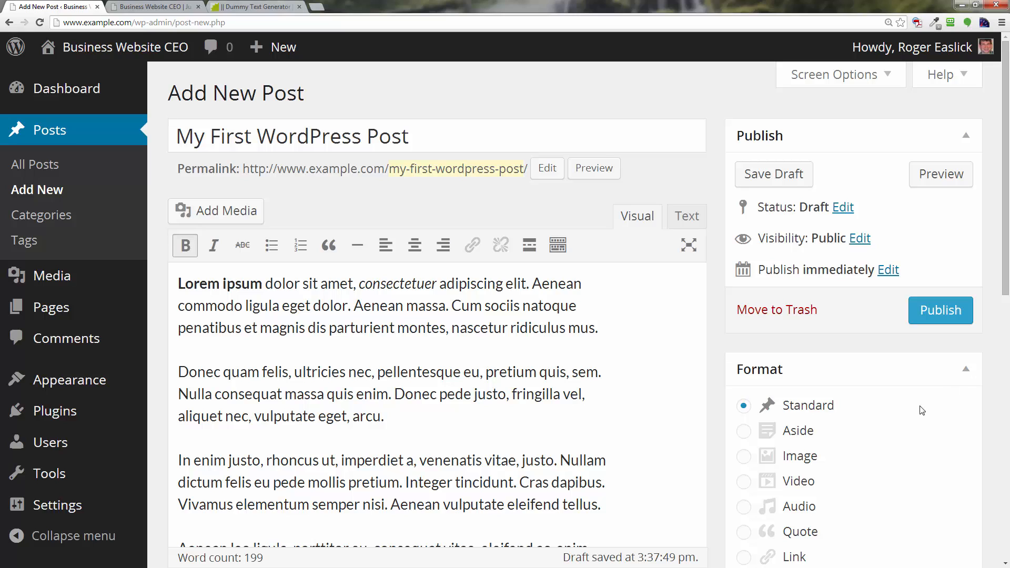
scroll(919, 410, down, 2)
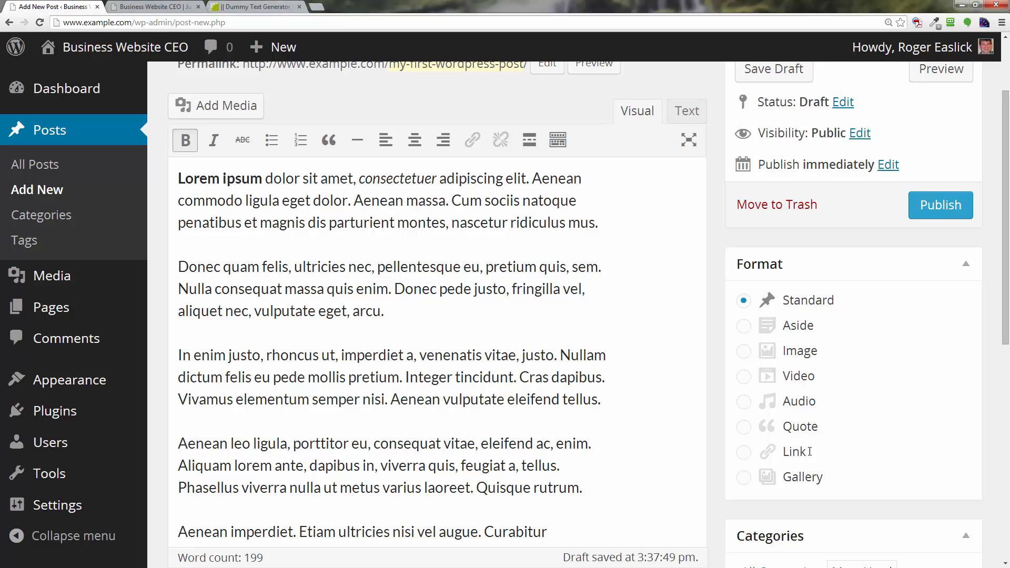
scroll(824, 398, down, 3)
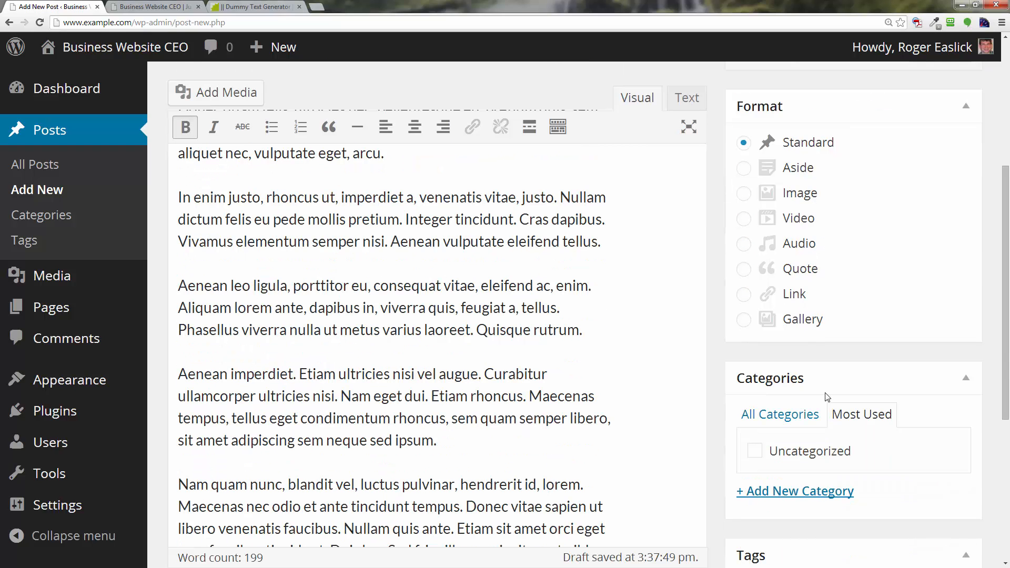
click(965, 107)
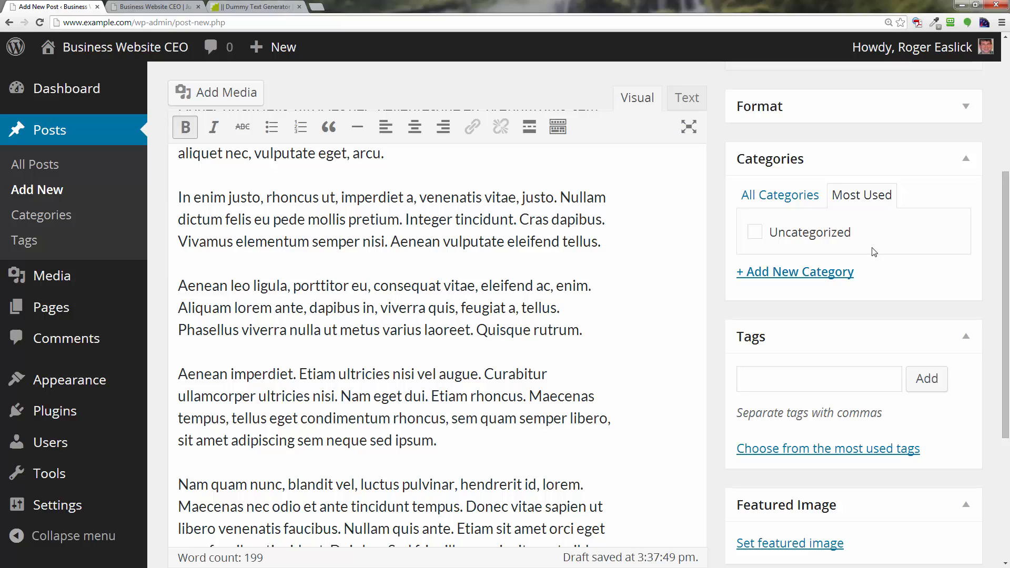
- Add a new category named "Training" to the post without a parent category
click(786, 278)
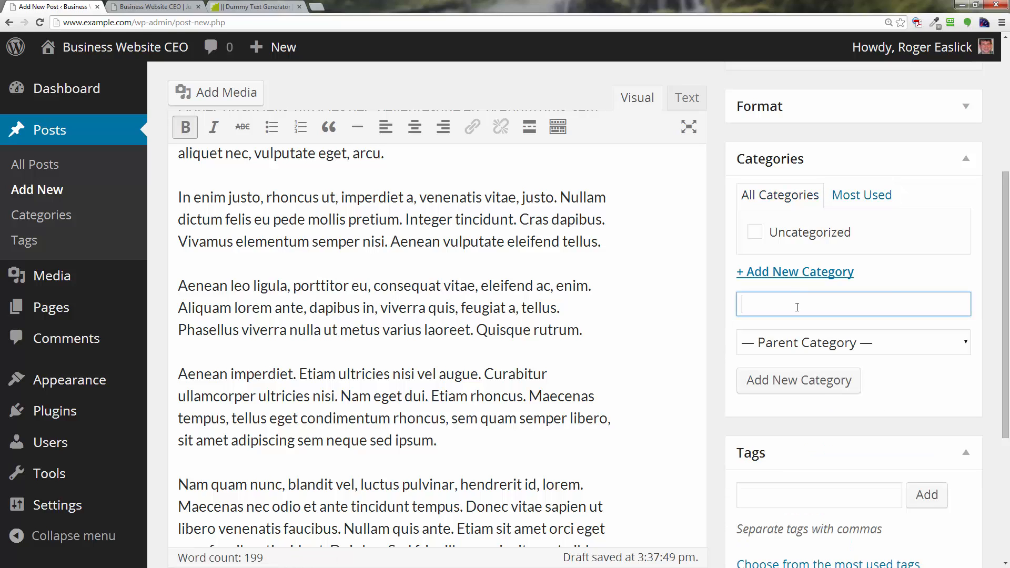
text(Training)
key(BackSpace)
key(BackSpace)
key(BackSpace)
key(BackSpace)
key(BackSpace)
text(ining)
click(856, 346)
click(856, 346)
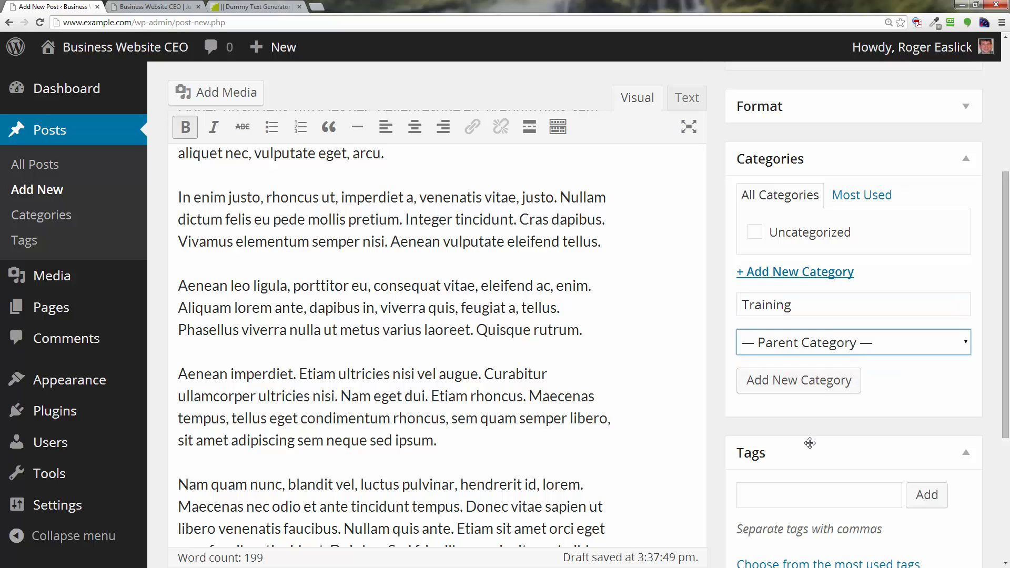
click(795, 392)
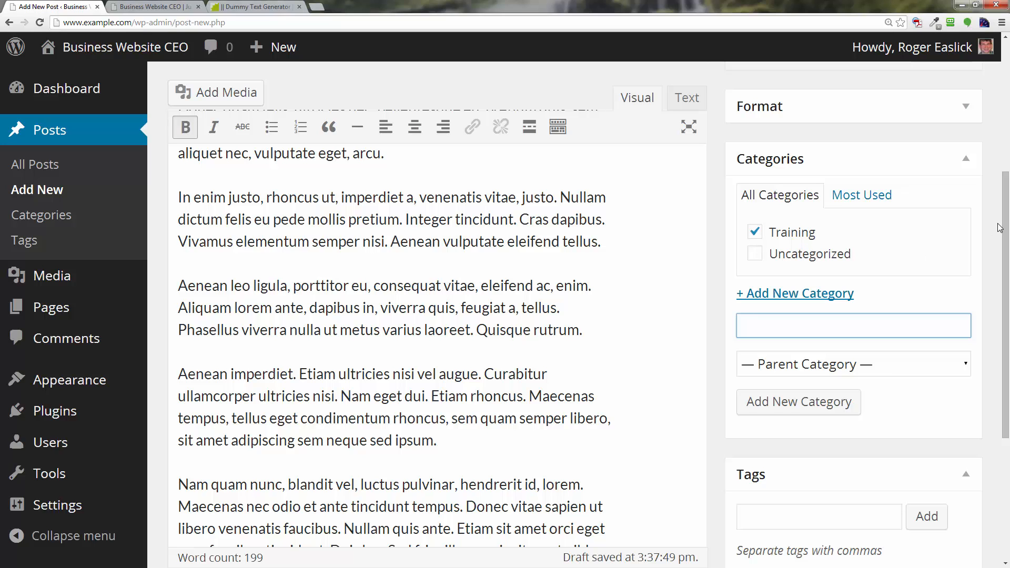
- Look over the tag and featured image settings, and compare the most used categories with the full category list
drag(1004, 224, 1004, 340)
click(1003, 325)
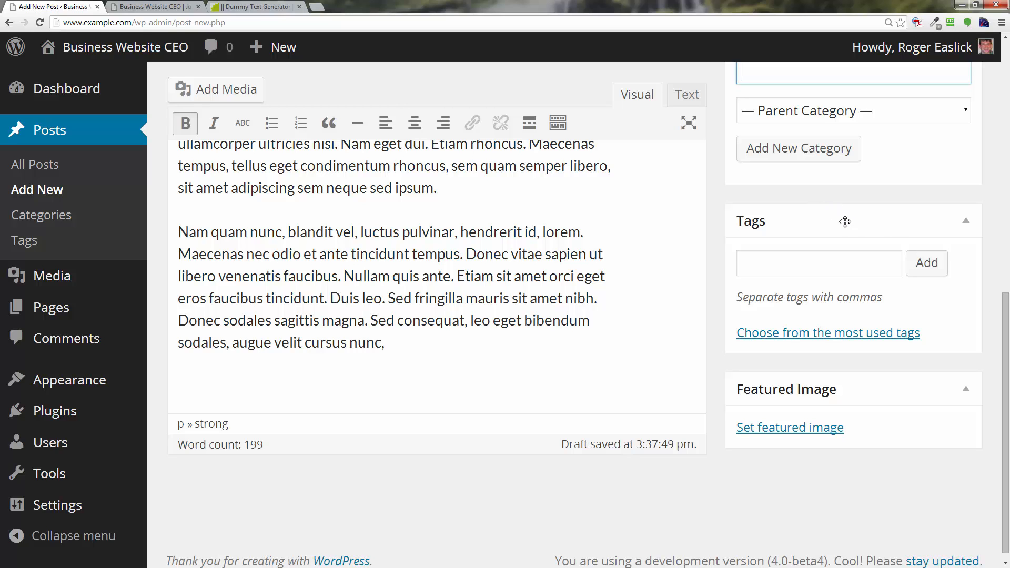
scroll(843, 269, up, 5)
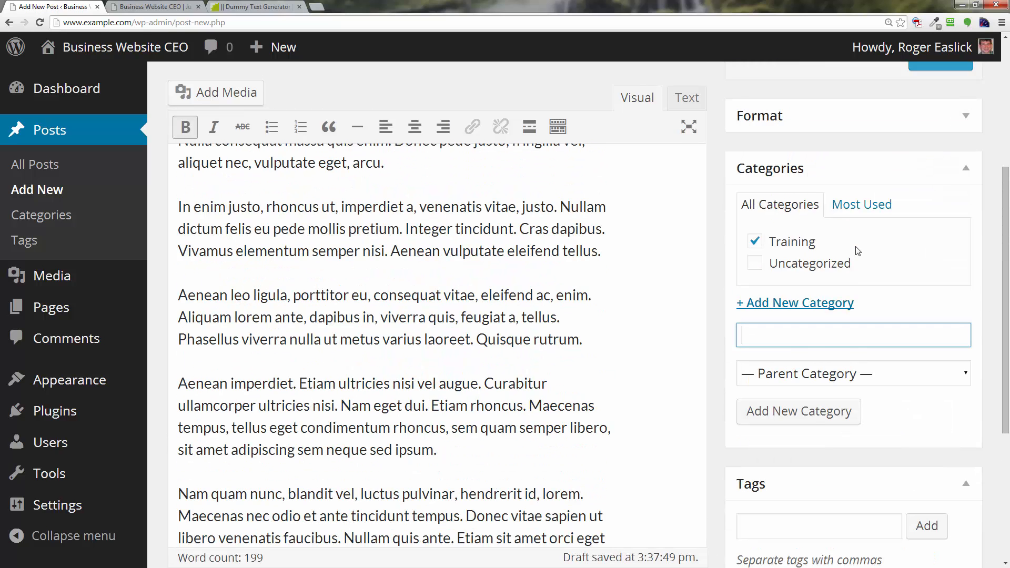
click(853, 213)
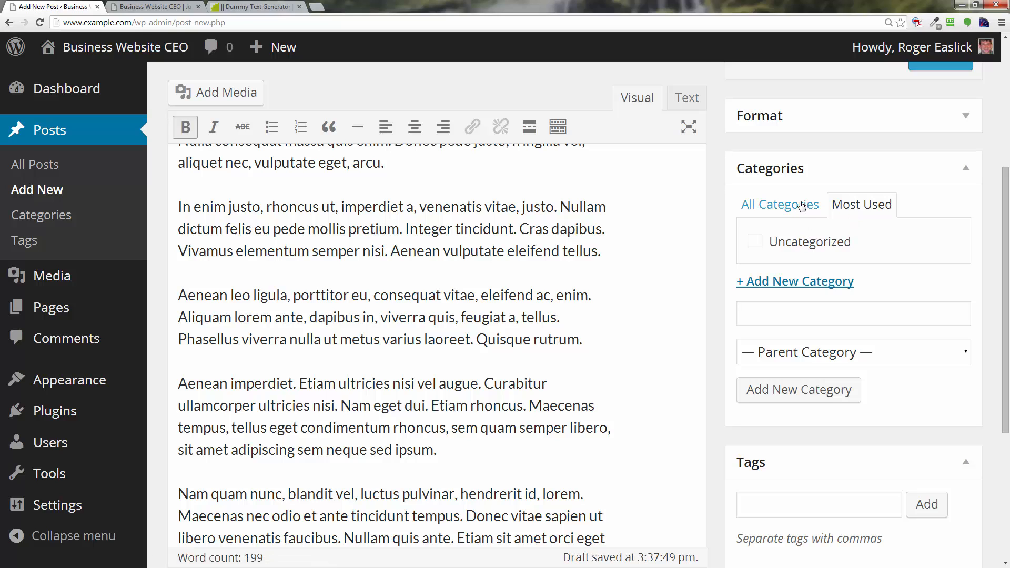
click(784, 206)
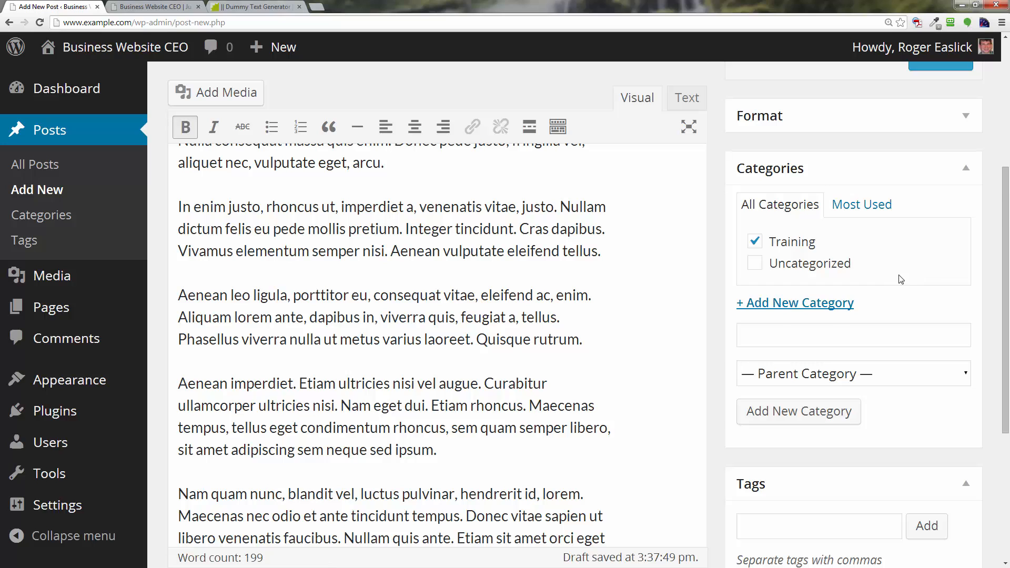
- Add the tags "first post", "example" and "get started" to the post
scroll(900, 279, down, 2)
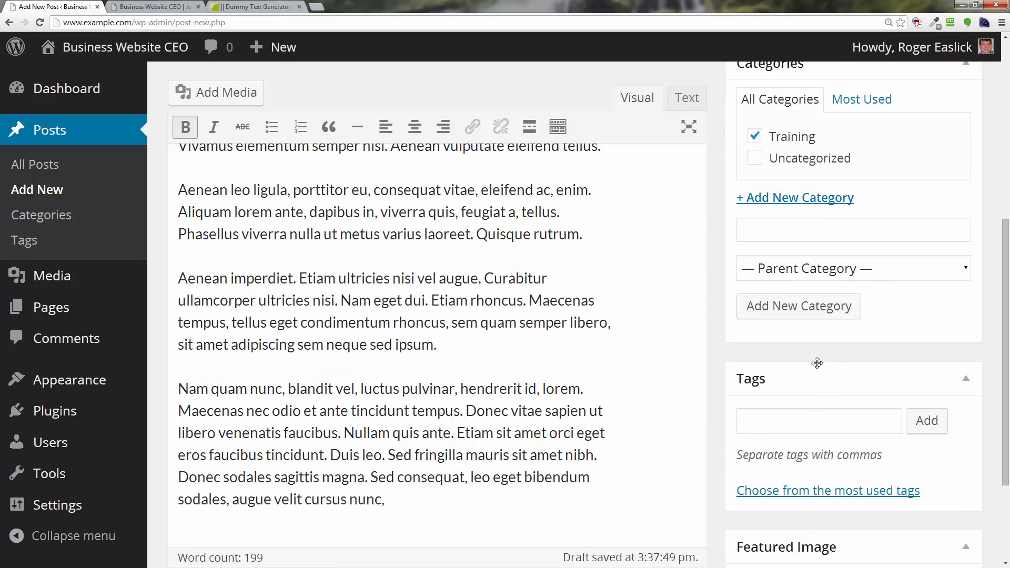
scroll(815, 363, down, 3)
click(797, 264)
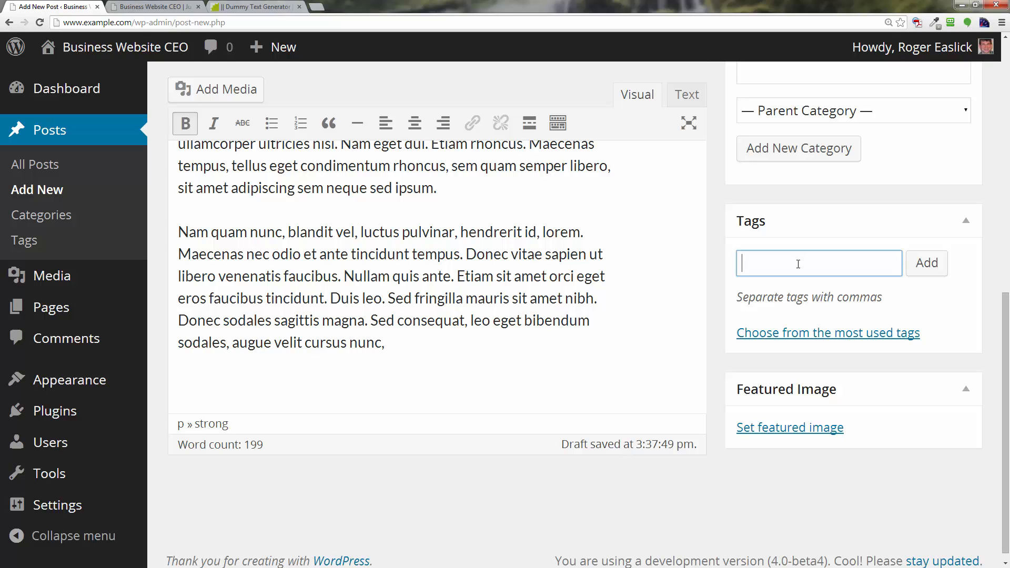
text(first post, example)
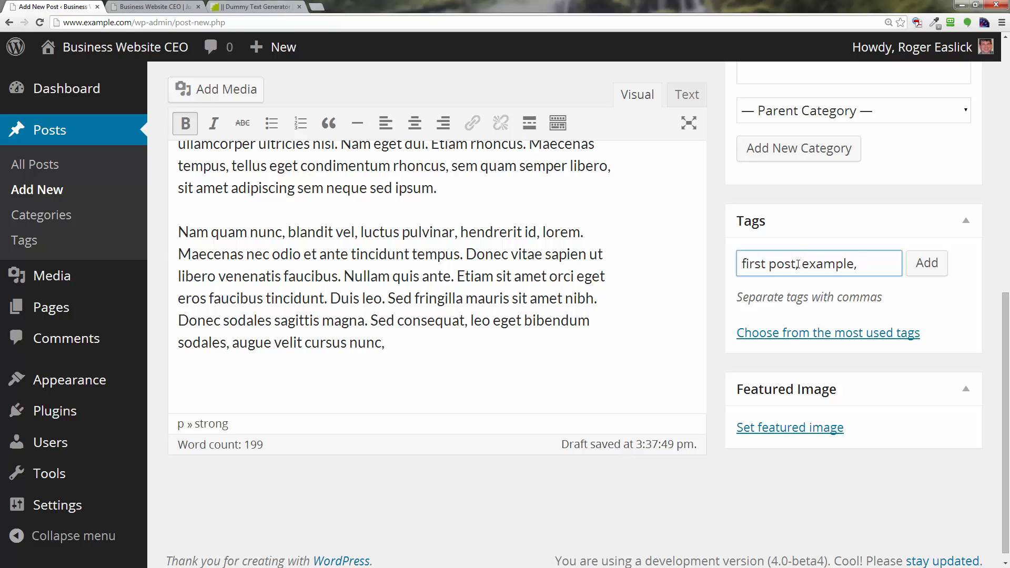
text(, get started)
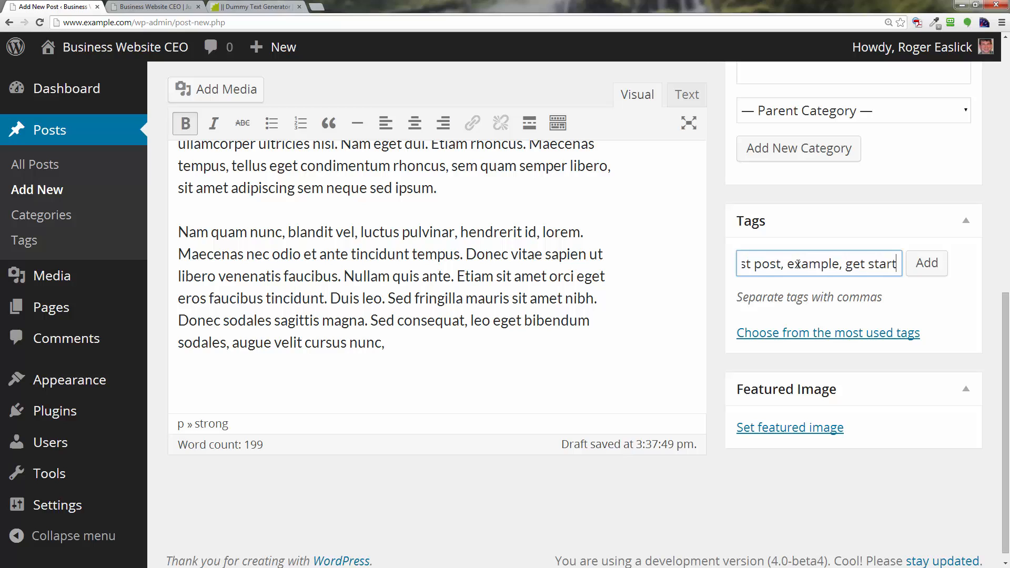
click(939, 263)
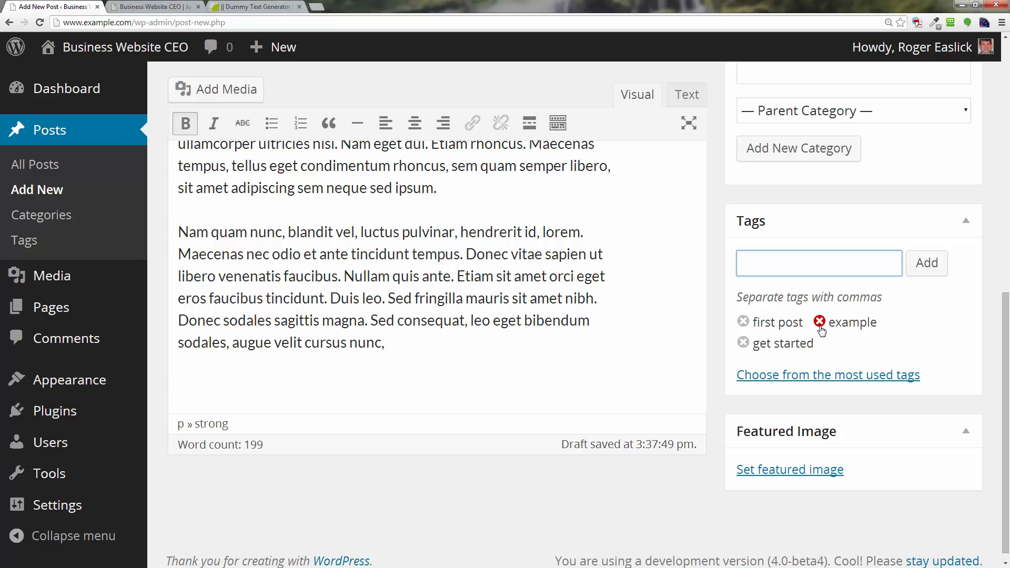
- Set Landscape_Arnisee-region-500x332.jpg from the media library as the post's featured image, after viewing the file upload option
scroll(820, 329, down, 1)
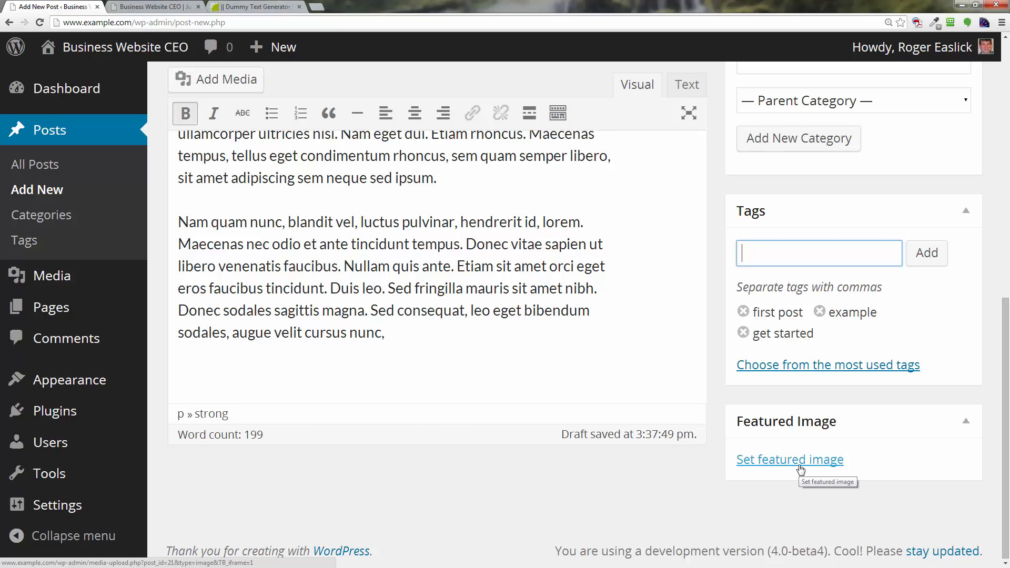
click(822, 460)
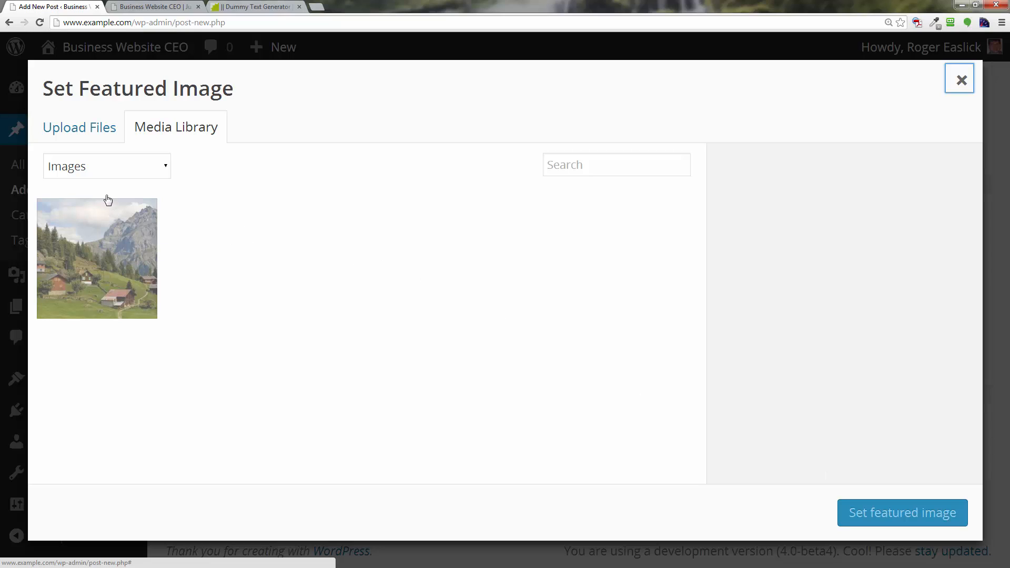
click(99, 133)
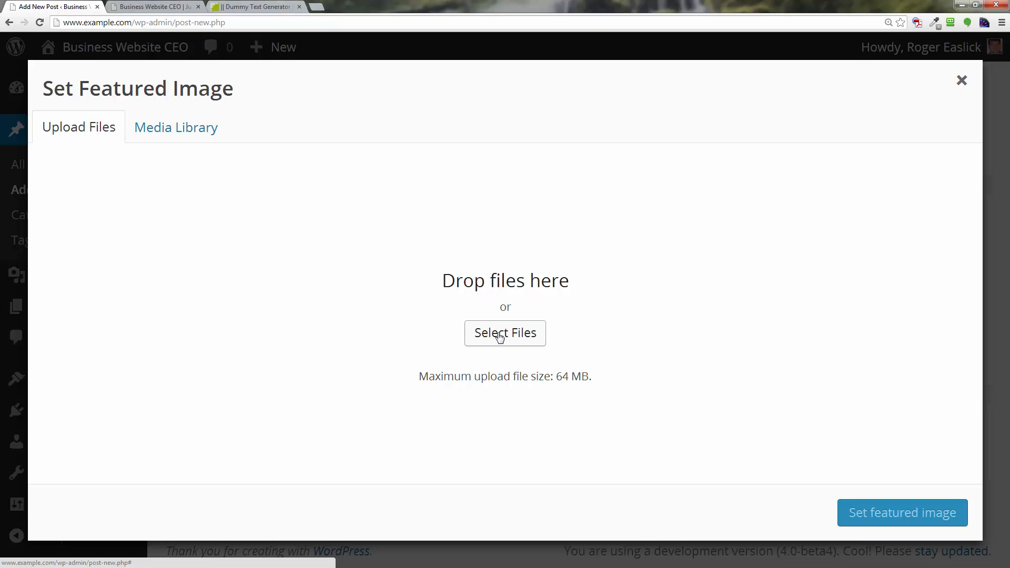
click(195, 138)
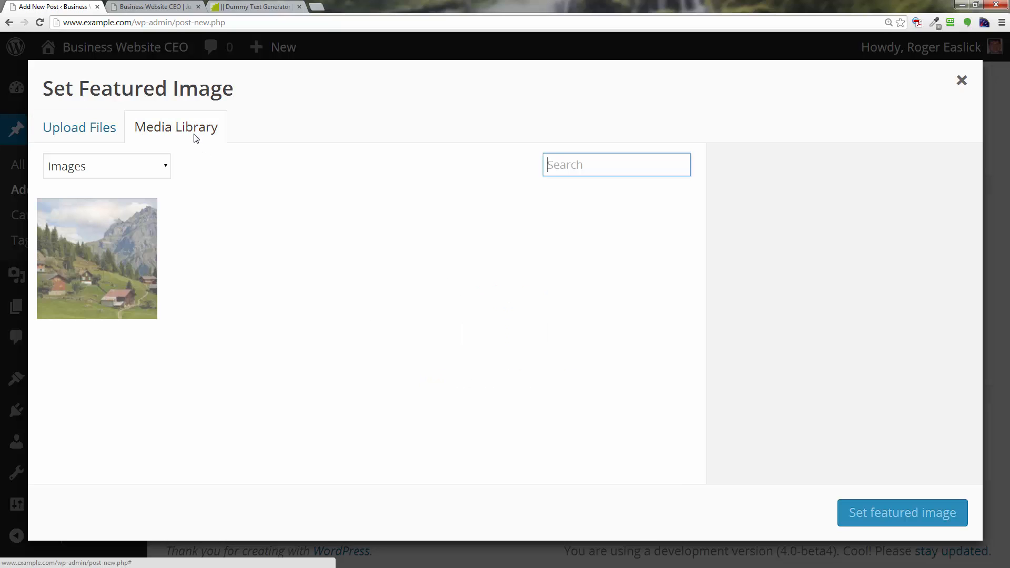
click(105, 265)
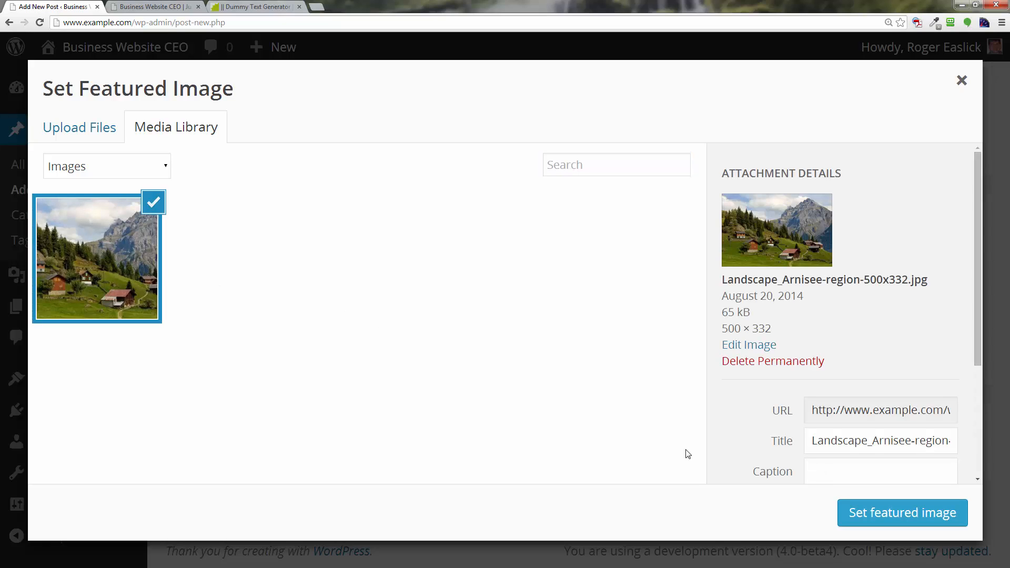
click(894, 518)
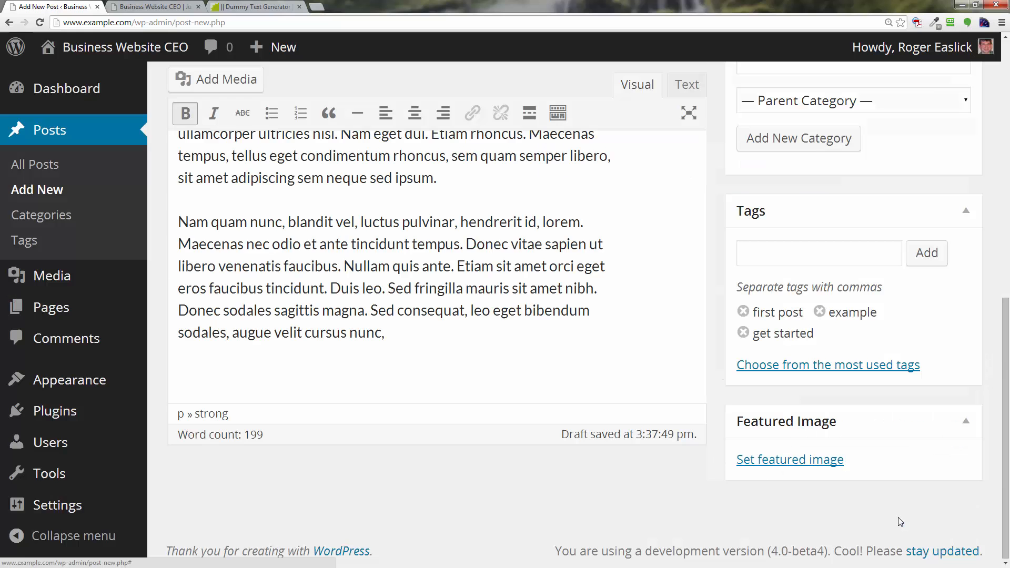
scroll(813, 491, down, 3)
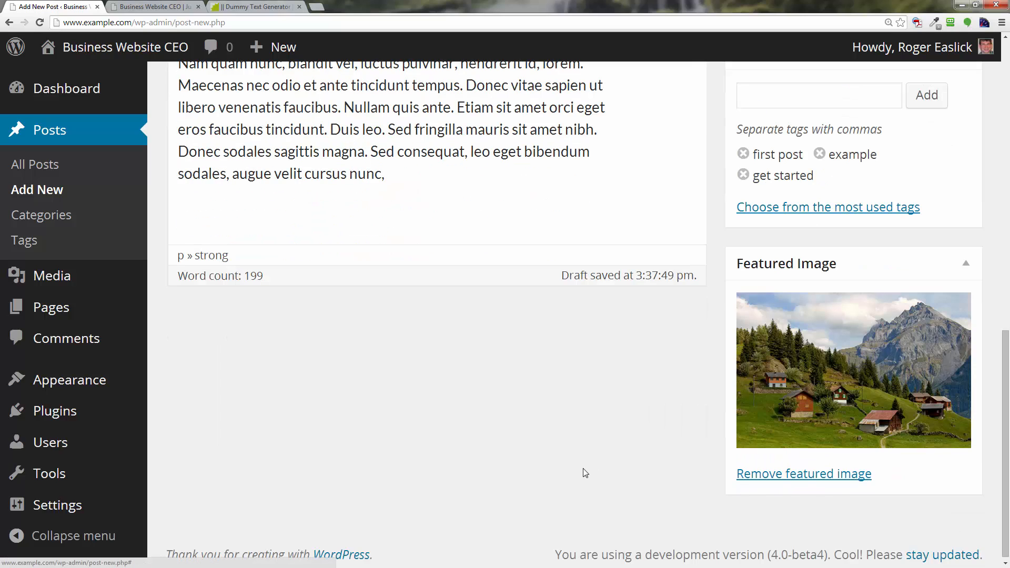
- Preview the draft post, look over its featured image, text and tags, and close the preview
scroll(583, 472, up, 1)
scroll(582, 472, up, 12)
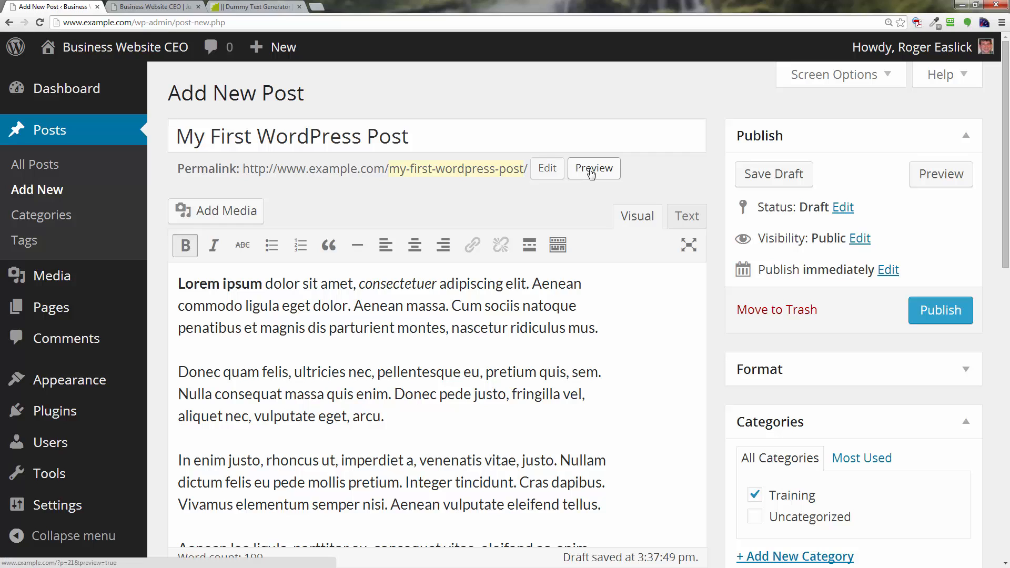
click(924, 181)
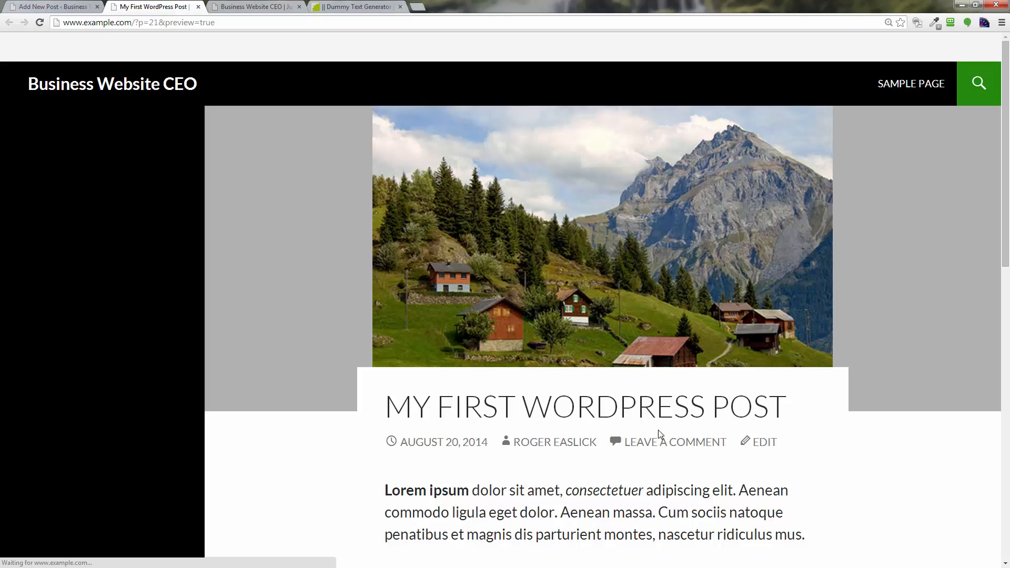
scroll(781, 439, down, 5)
scroll(781, 439, down, 5)
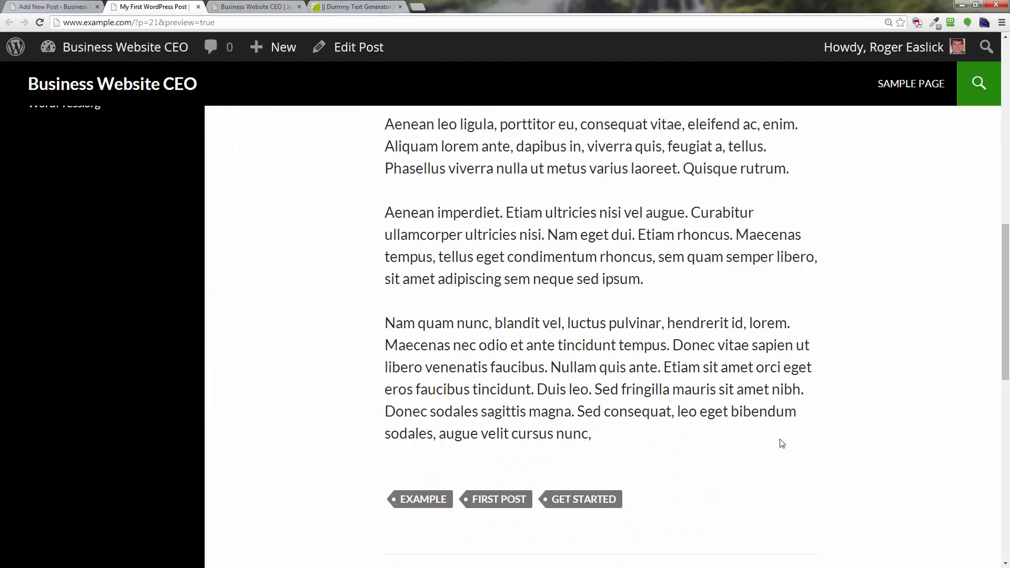
scroll(781, 444, up, 10)
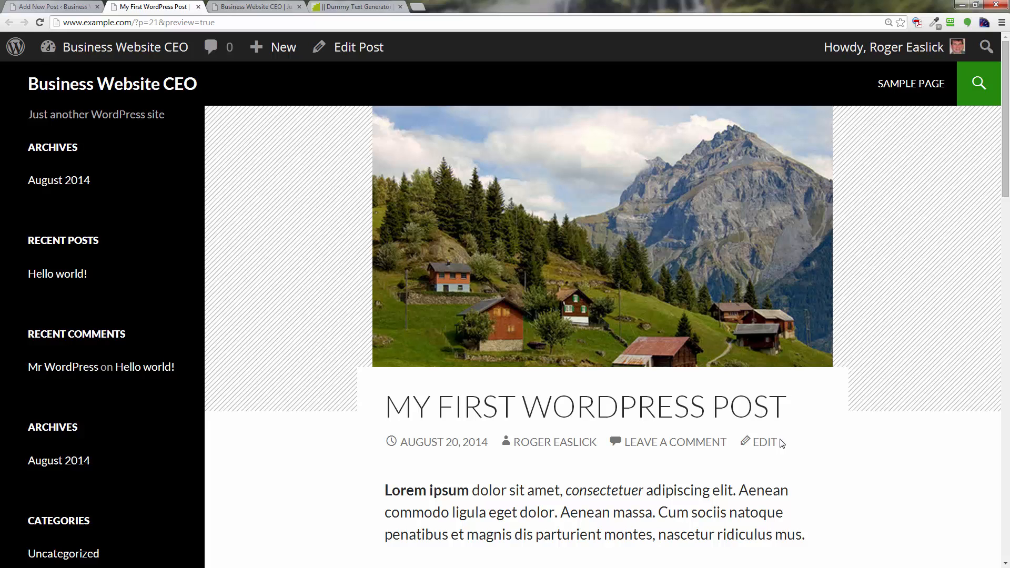
scroll(554, 511, down, 4)
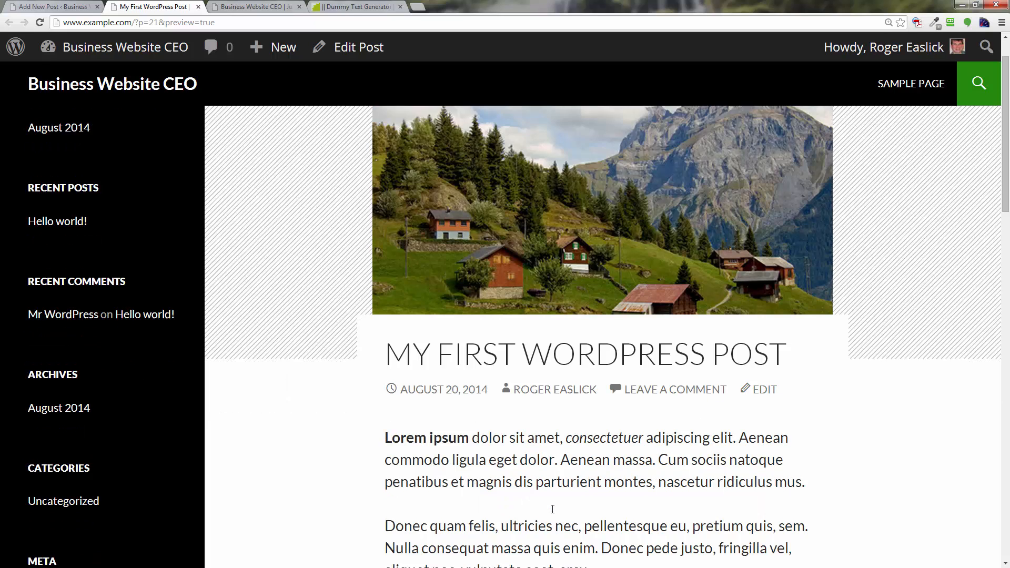
scroll(551, 514, up, 4)
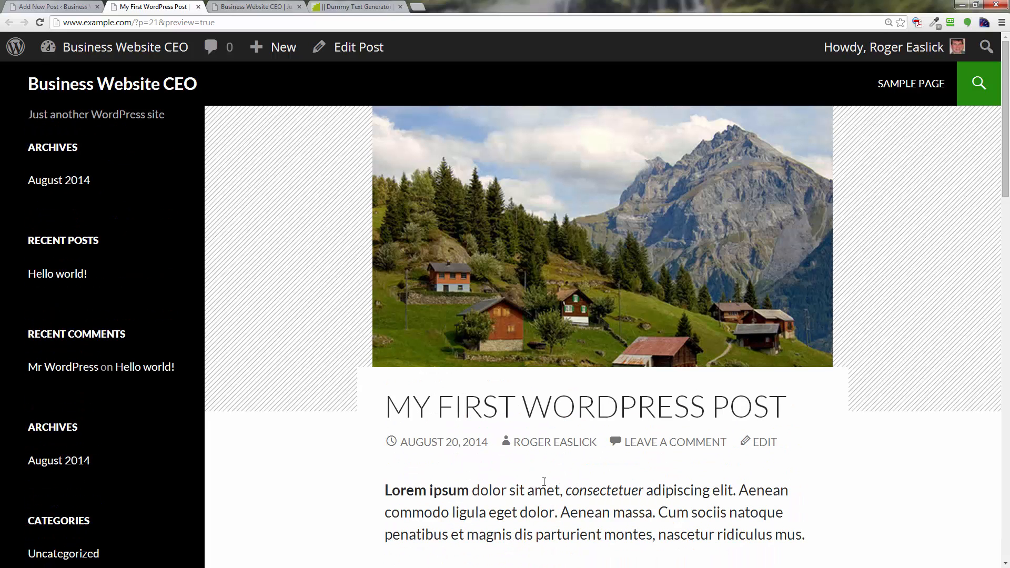
click(199, 7)
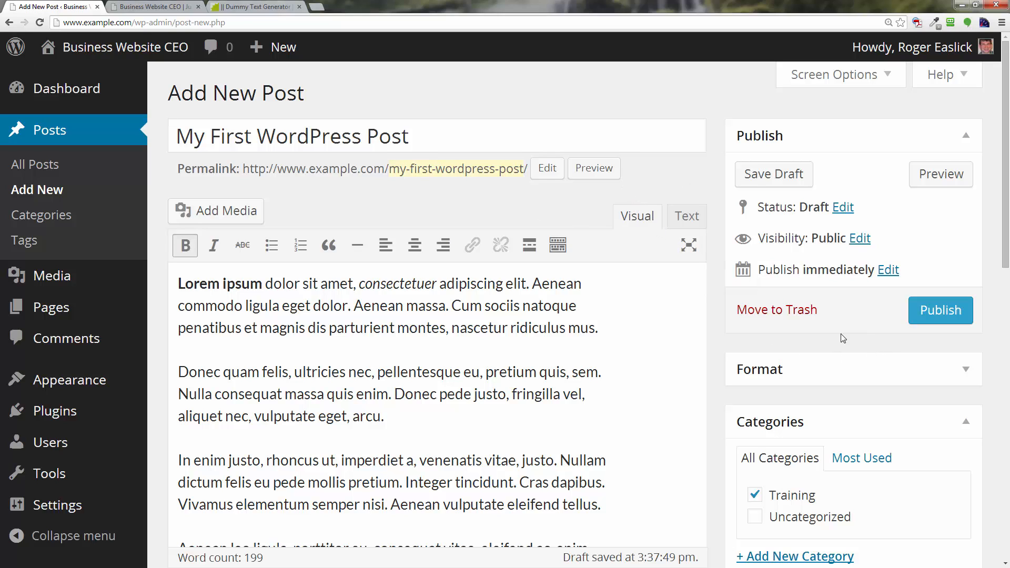
- Publish the post and check it with its category and tags on the reloaded site front page
click(941, 313)
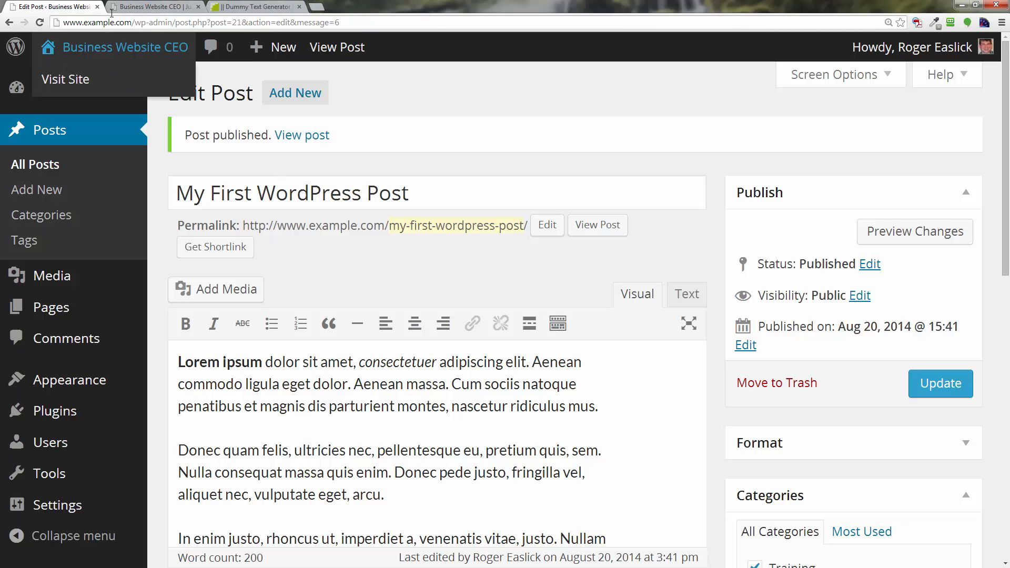
click(135, 11)
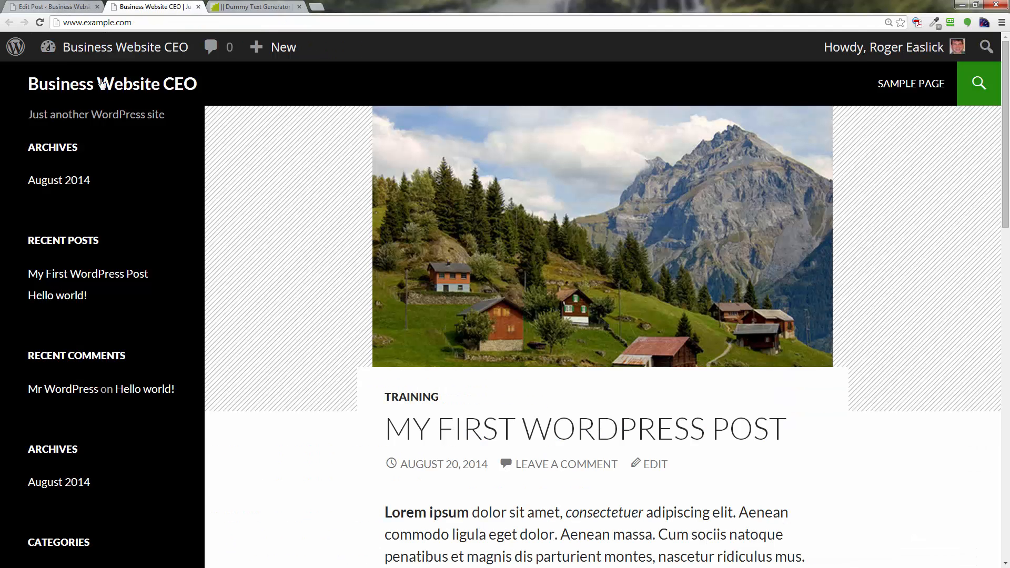
click(38, 30)
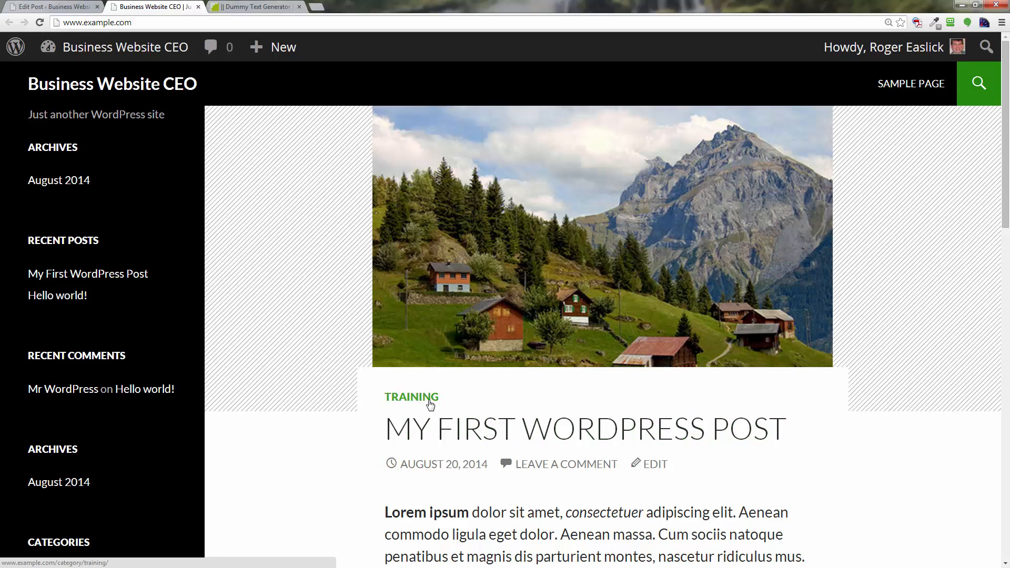
scroll(429, 403, down, 4)
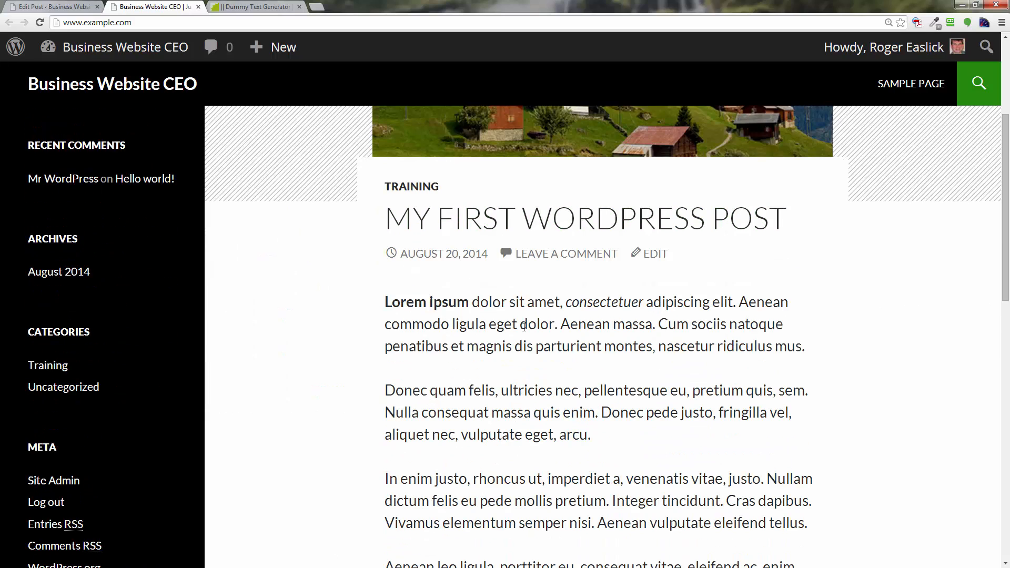
scroll(524, 327, down, 10)
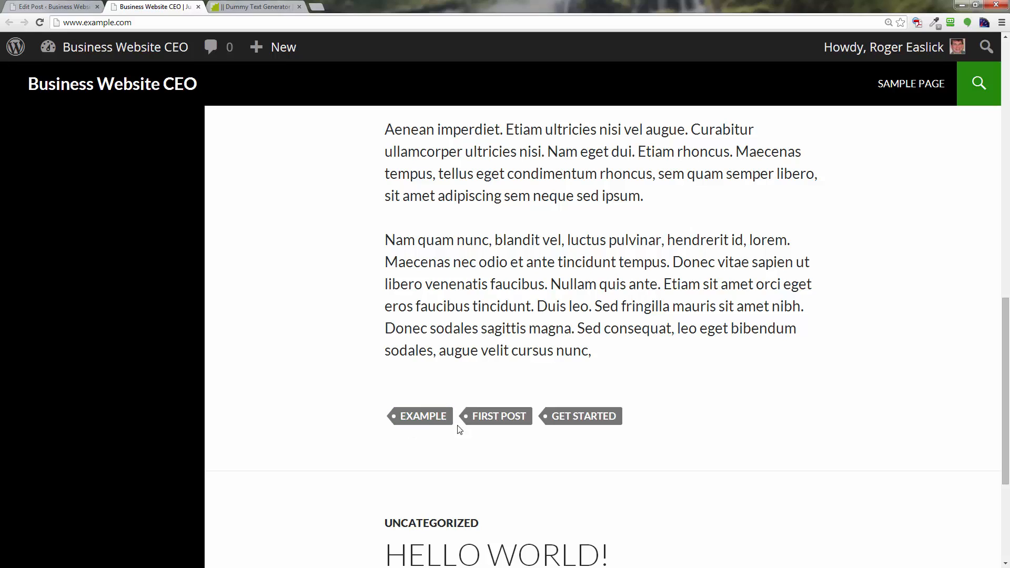
scroll(574, 421, up, 14)
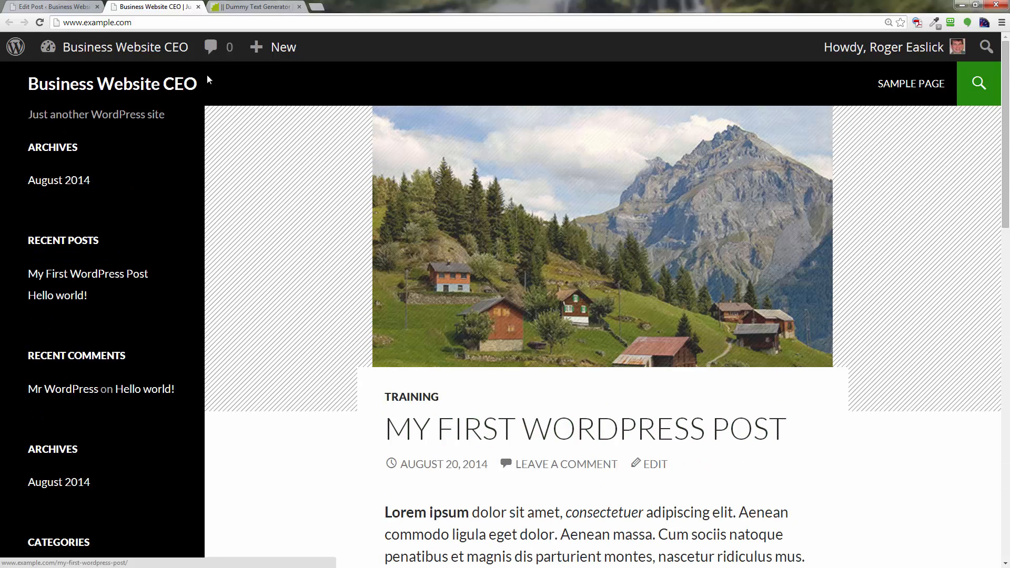
- Return to editing the published post and review the available status options without changing the status
click(74, 8)
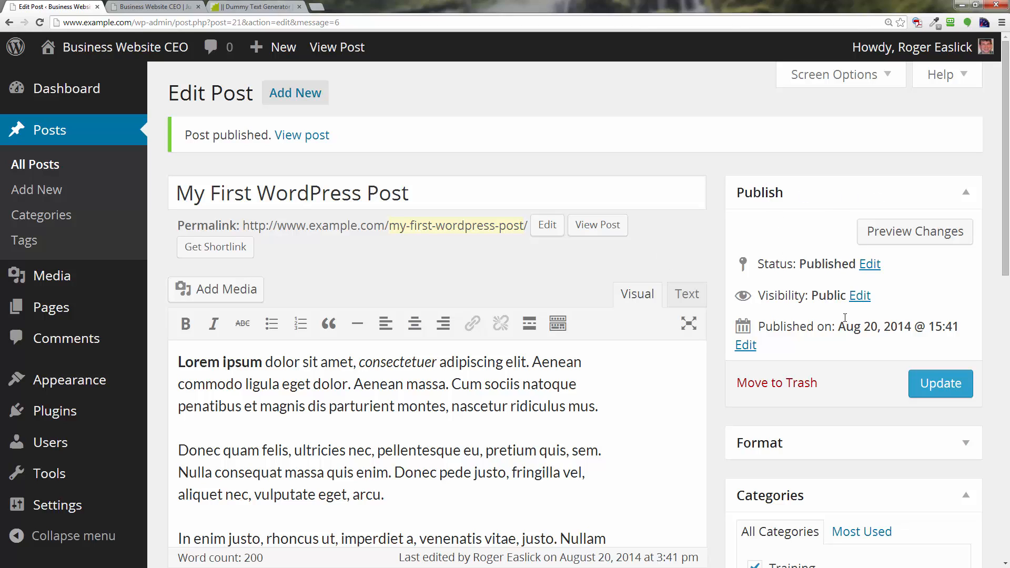
click(869, 265)
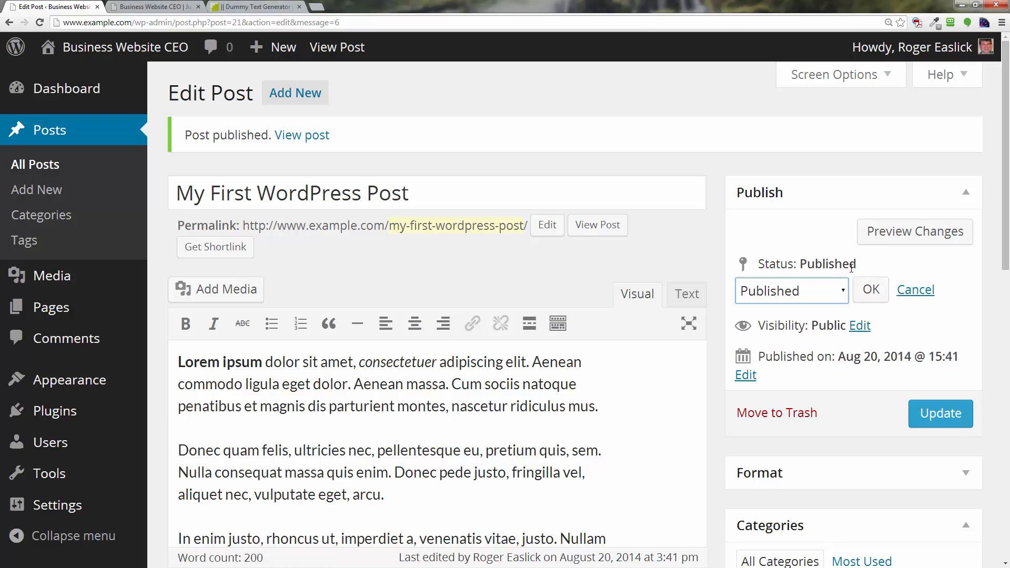
click(915, 293)
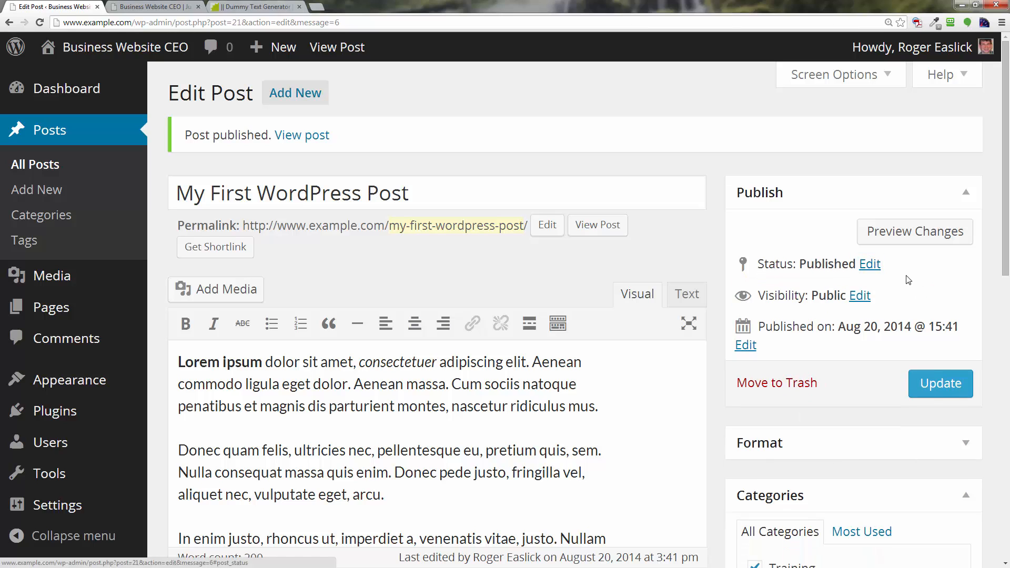
click(871, 267)
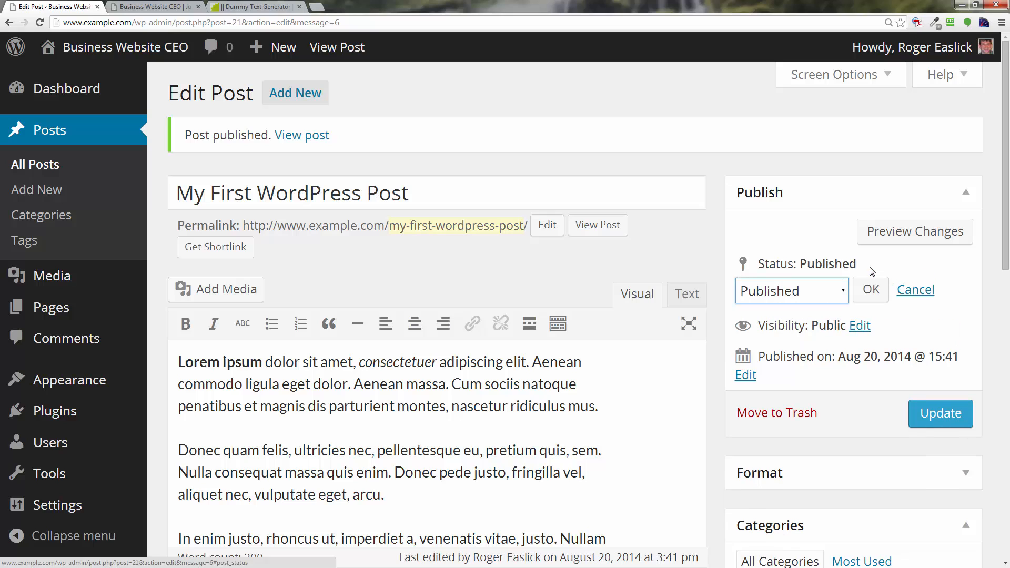
click(844, 295)
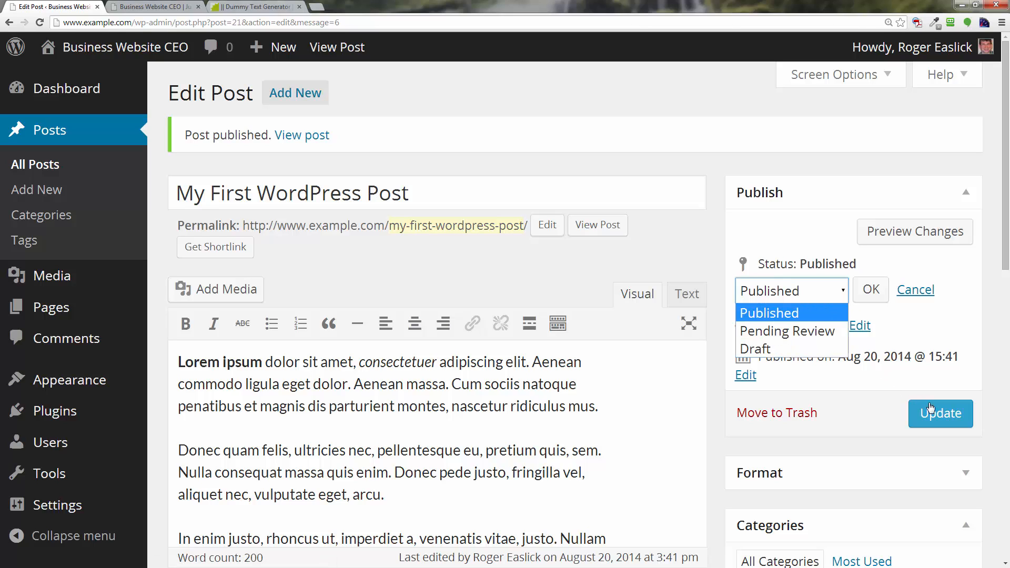
click(905, 322)
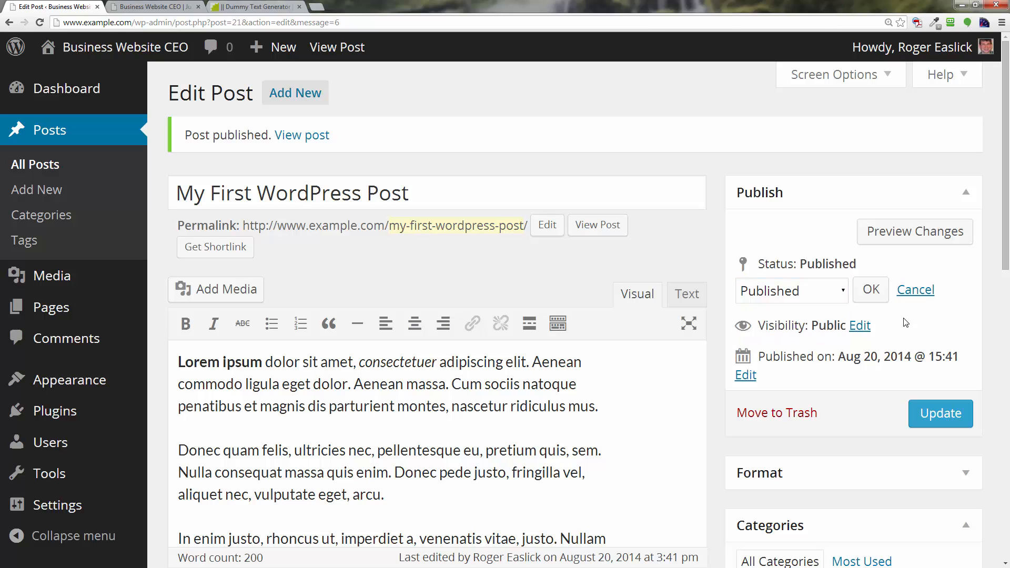
click(916, 291)
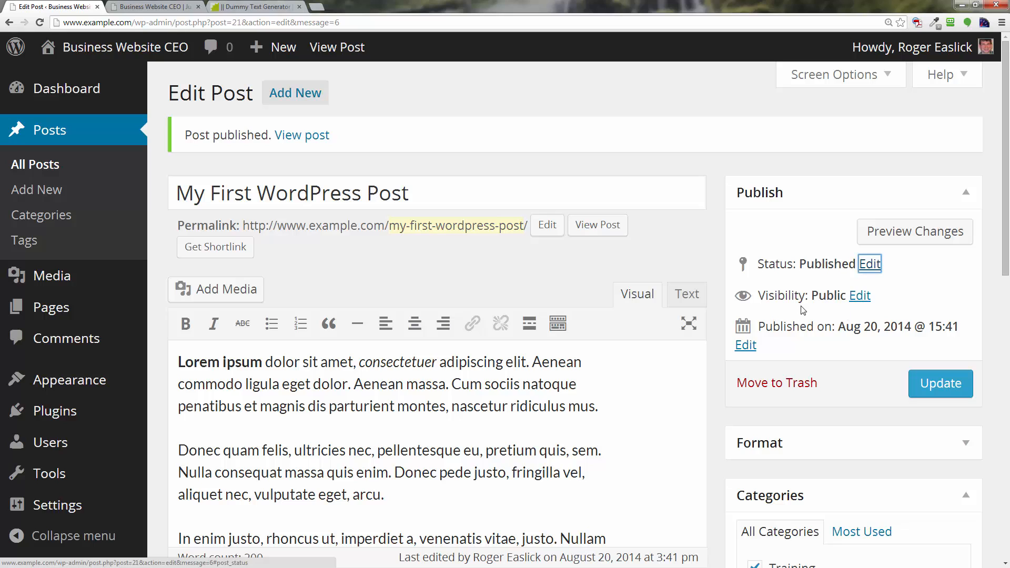
- Review the post's visibility options and its publication date settings, cancelling both without changes
click(862, 299)
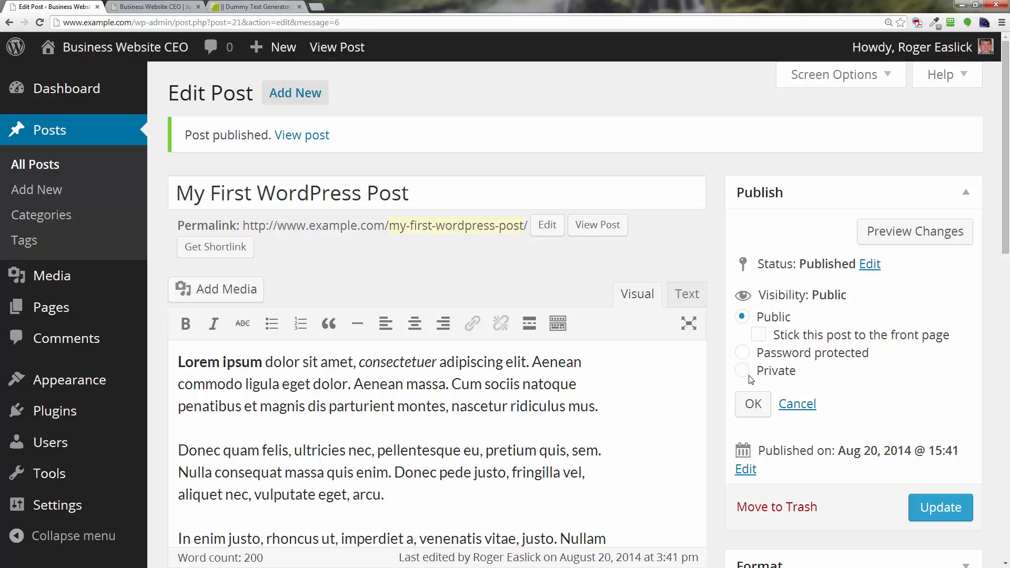
click(795, 405)
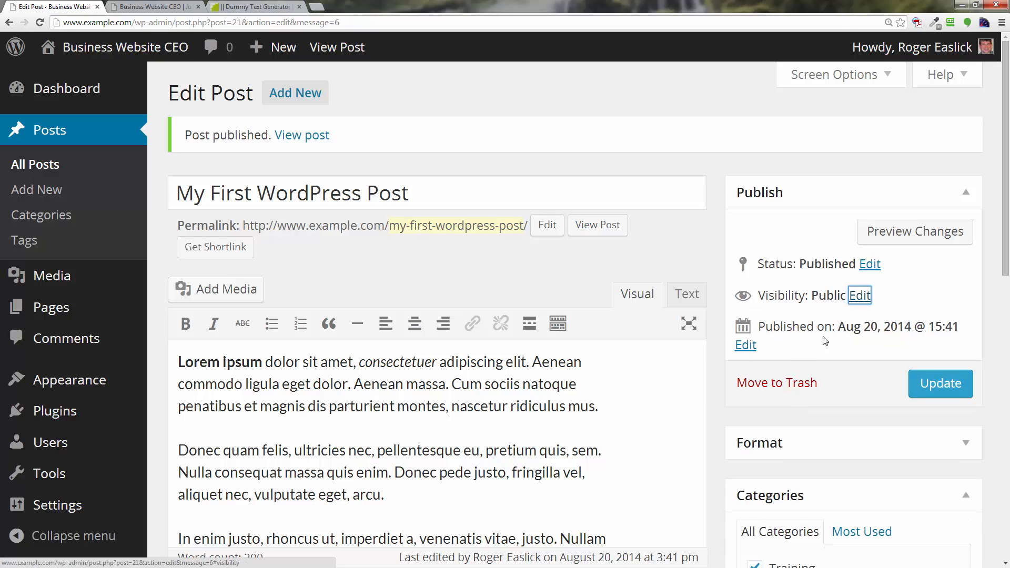
click(747, 345)
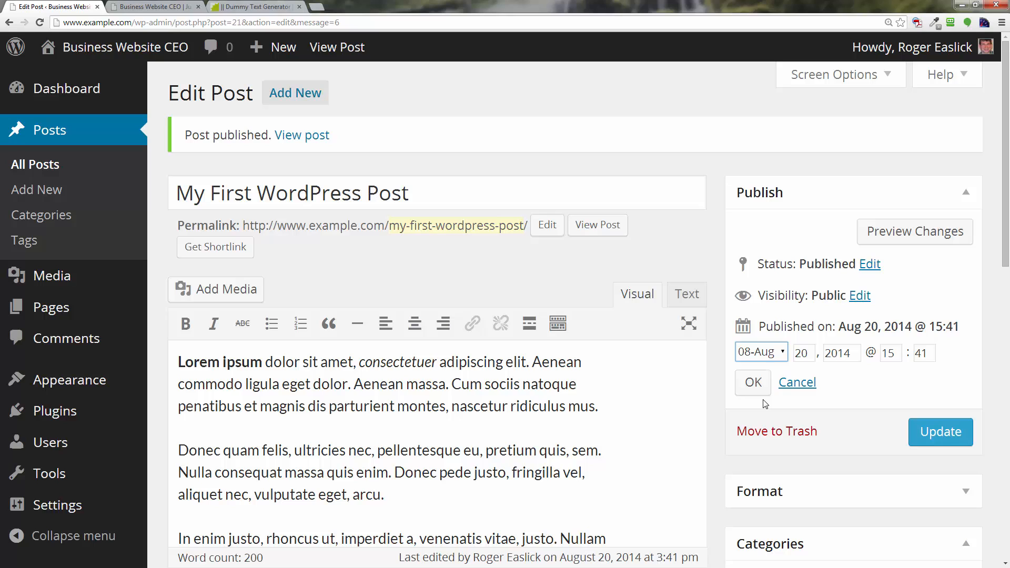
click(795, 384)
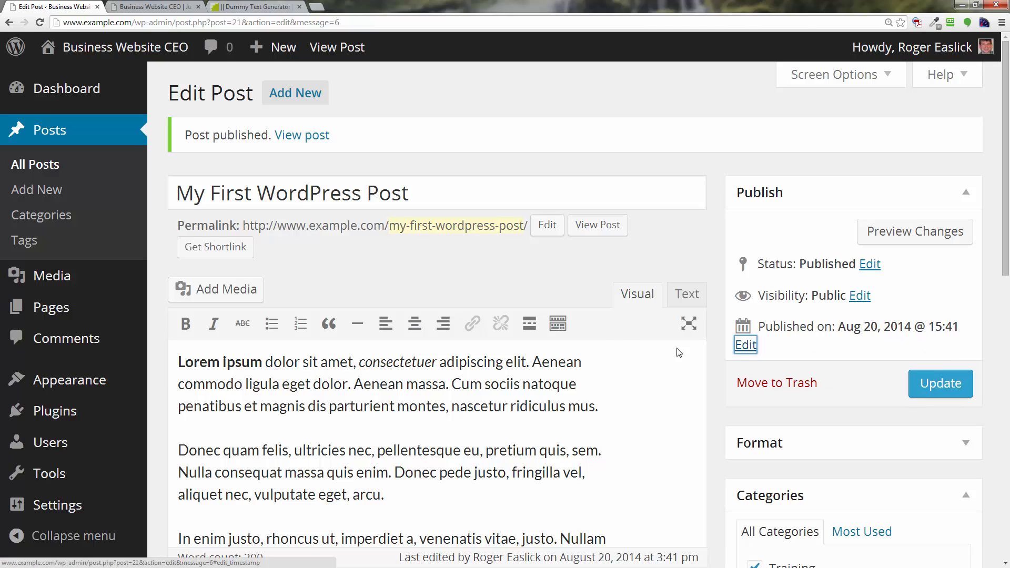